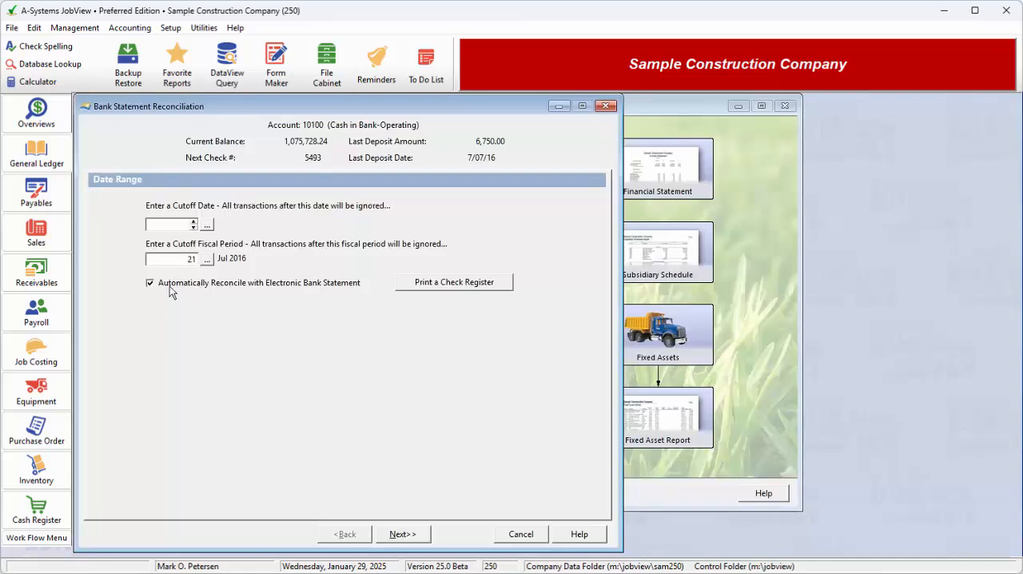
# View the available check register reports, close the list, and continue to automatic reconciliation with the electronic bank statement.
pyautogui.click(160, 283)
pyautogui.click(489, 284)
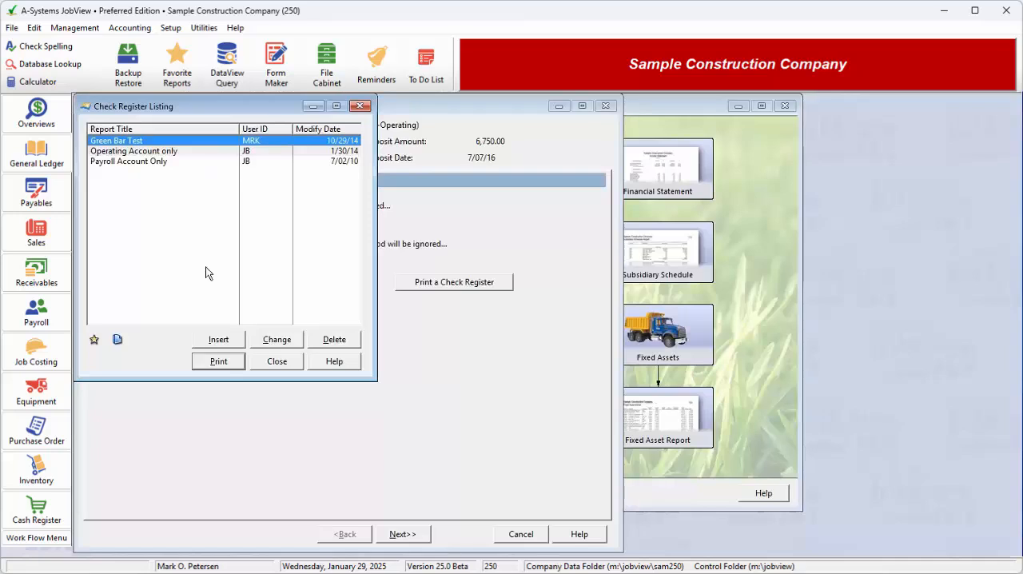
pyautogui.click(263, 363)
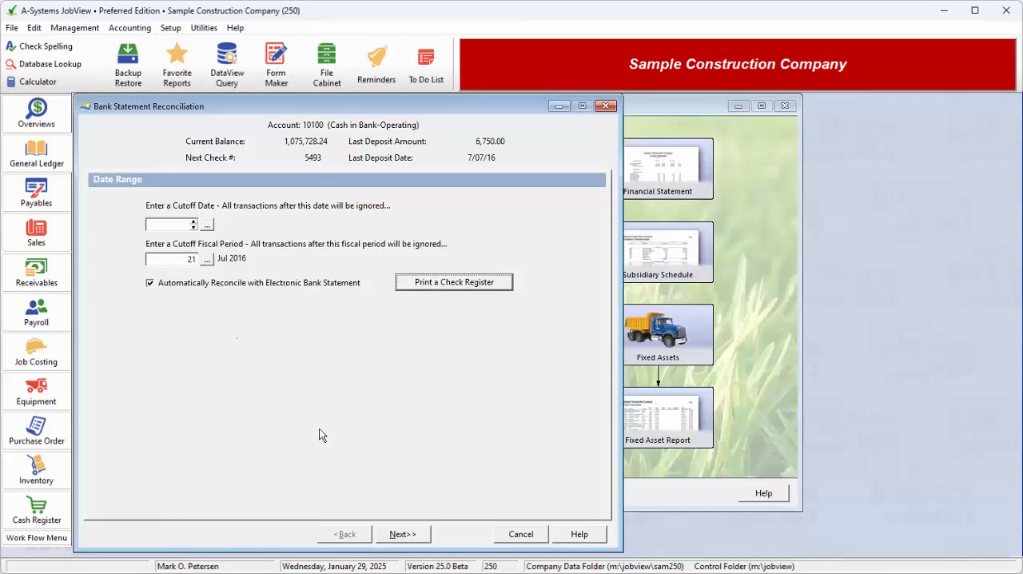
pyautogui.click(399, 535)
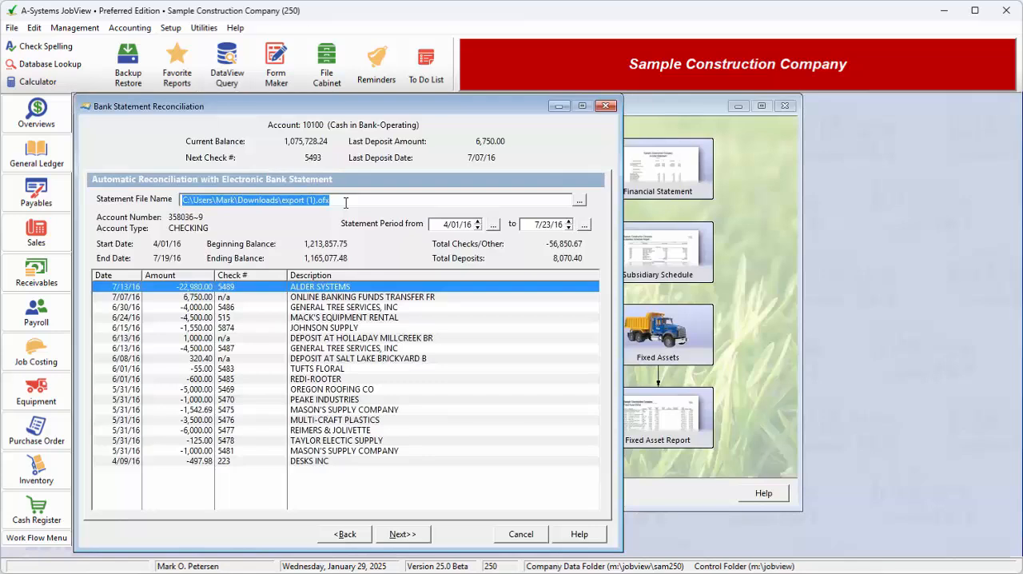
# Review the electronic statement's file name, the end date of its statement period, and the bank transactions listed below.
pyautogui.click(531, 224)
pyautogui.moveTo(531, 223); pyautogui.dragTo(571, 225)
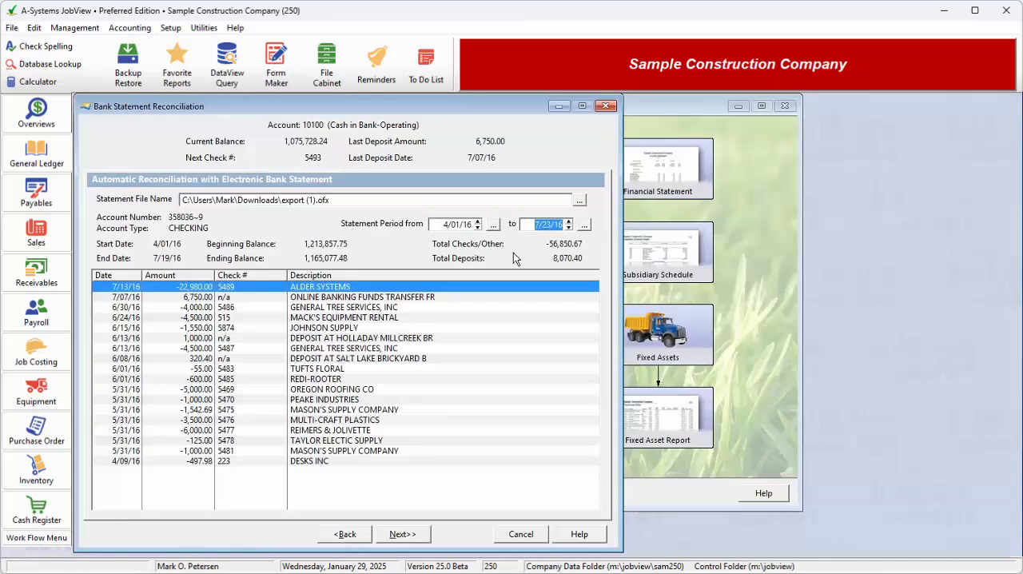
pyautogui.click(355, 201)
pyautogui.click(356, 201)
pyautogui.click(324, 379)
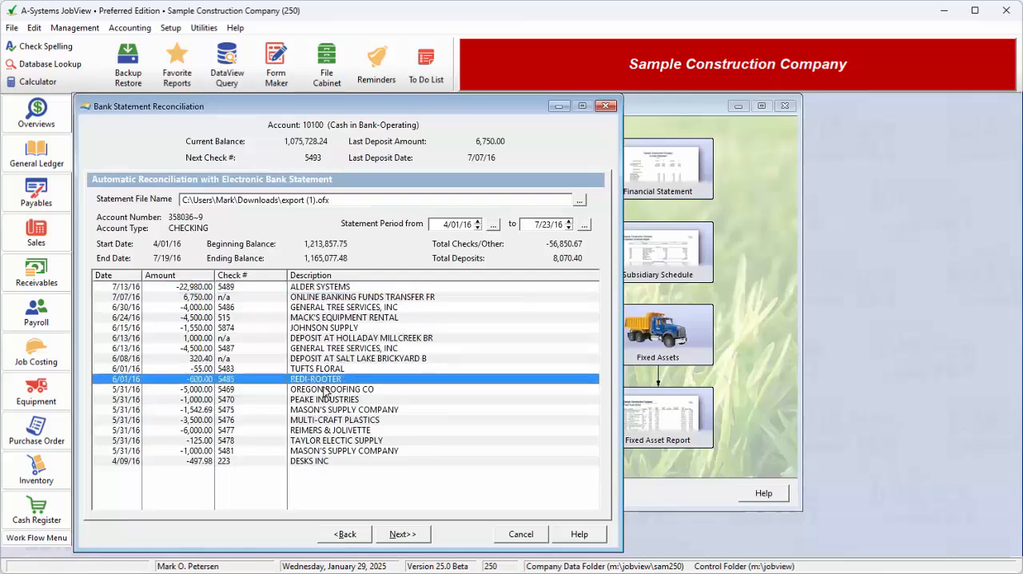
pyautogui.moveTo(324, 387); pyautogui.dragTo(343, 285)
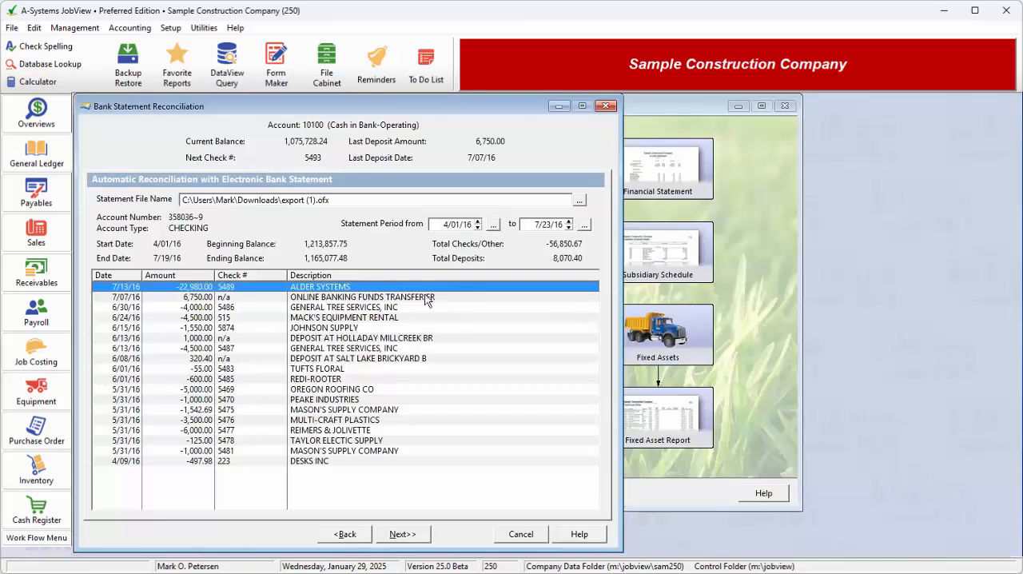
pyautogui.moveTo(532, 225); pyautogui.dragTo(569, 227)
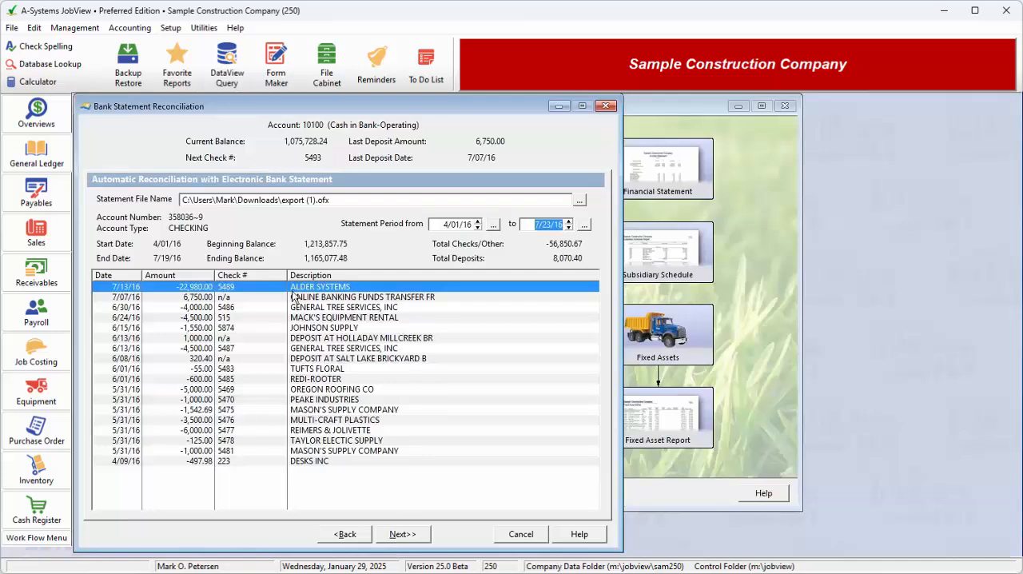
pyautogui.moveTo(345, 299); pyautogui.dragTo(357, 279)
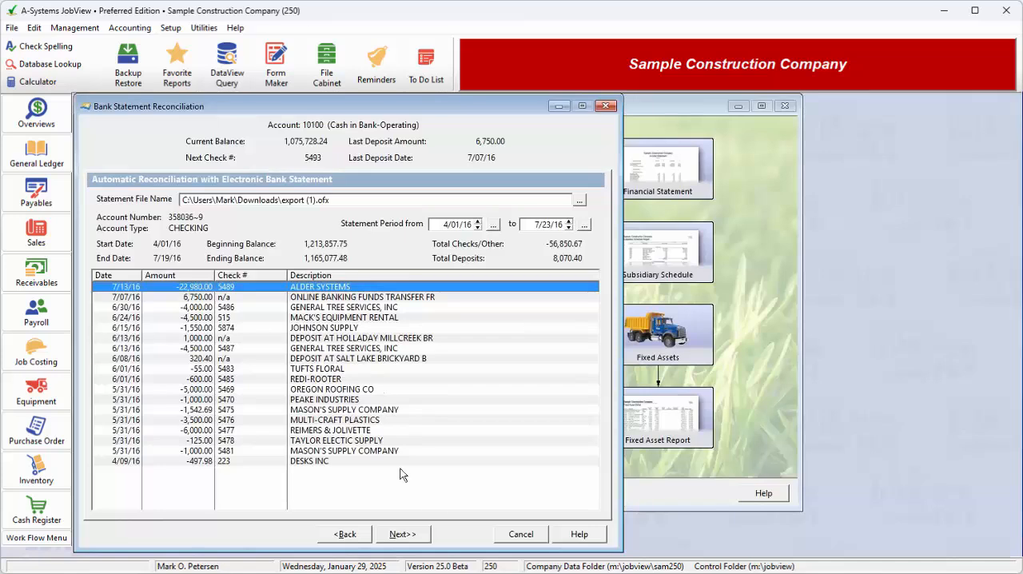
# Continue to transaction matching and tag the Johnson Supply item in the missing transactions list.
pyautogui.click(405, 534)
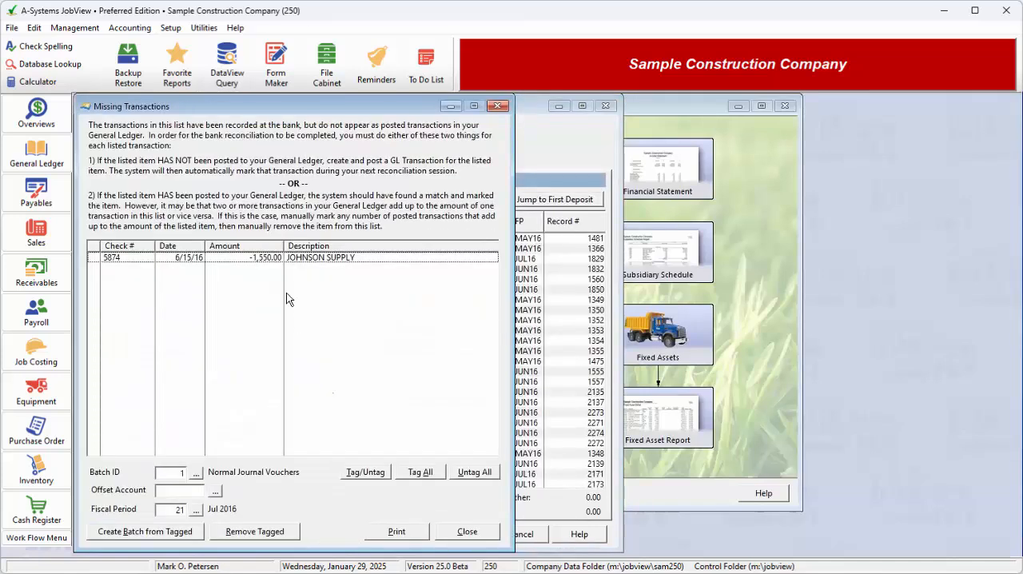
pyautogui.click(253, 257)
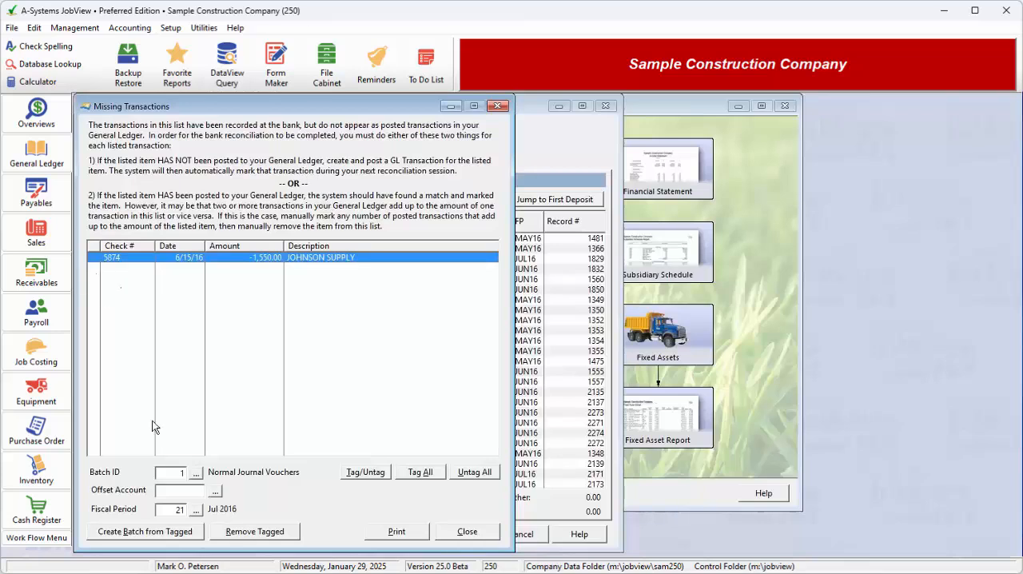
pyautogui.click(365, 472)
# Choose account 74500 Utilities as the offset account, and remove the tagged item from the missing transactions.
pyautogui.click(215, 491)
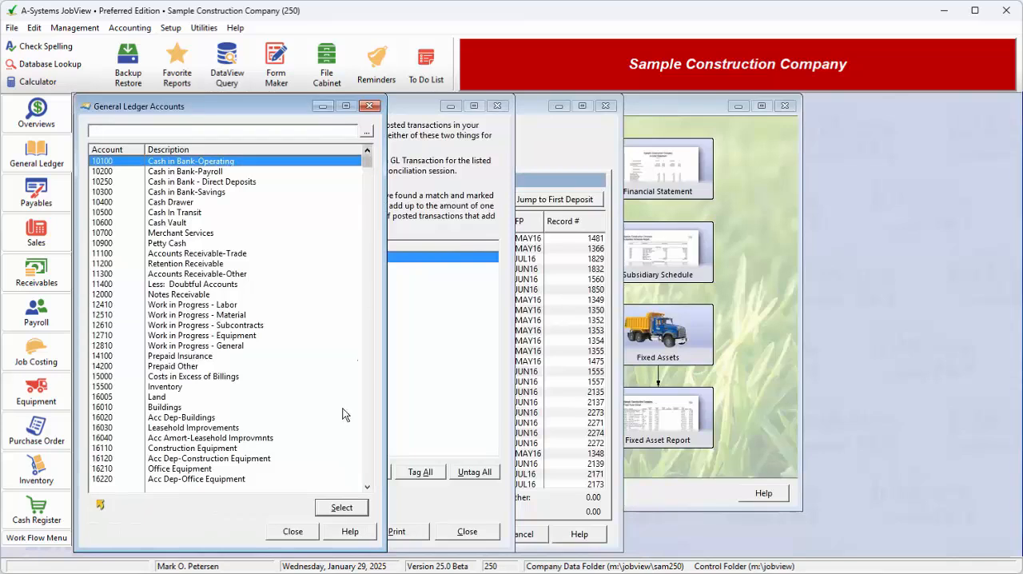
pyautogui.click(367, 355)
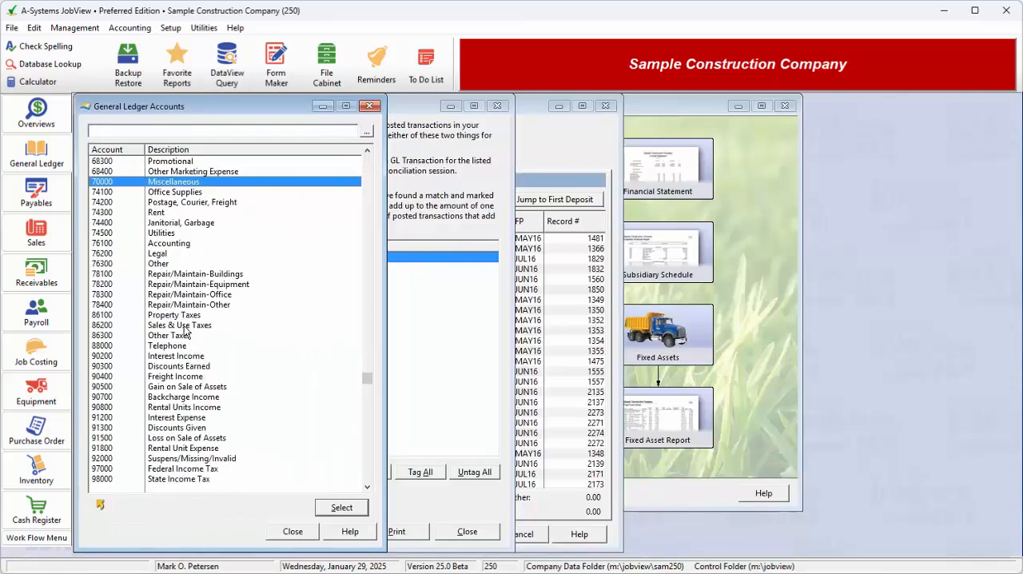
pyautogui.doubleClick(196, 233)
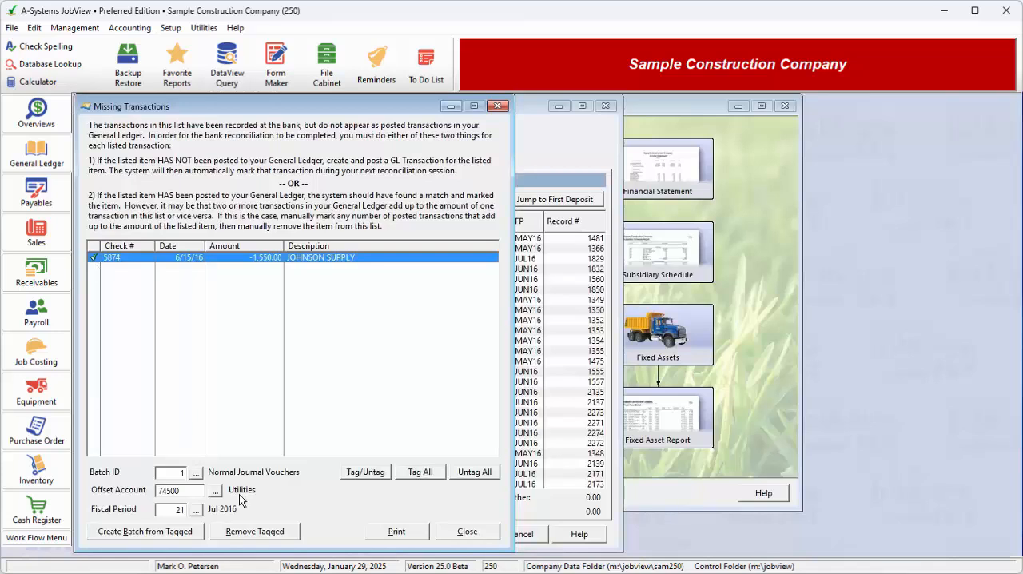
pyautogui.click(280, 533)
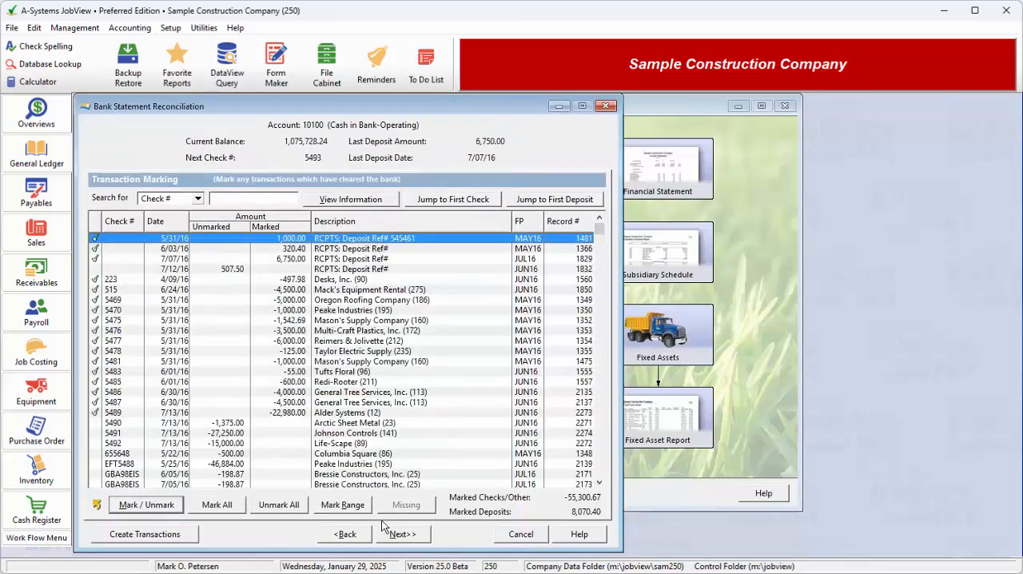
# Examine which deposits, checks and electronic payments are marked as cleared throughout the transaction marking list.
pyautogui.click(120, 249)
pyautogui.moveTo(120, 251); pyautogui.dragTo(139, 238)
pyautogui.click(121, 381)
pyautogui.click(124, 444)
pyautogui.click(124, 474)
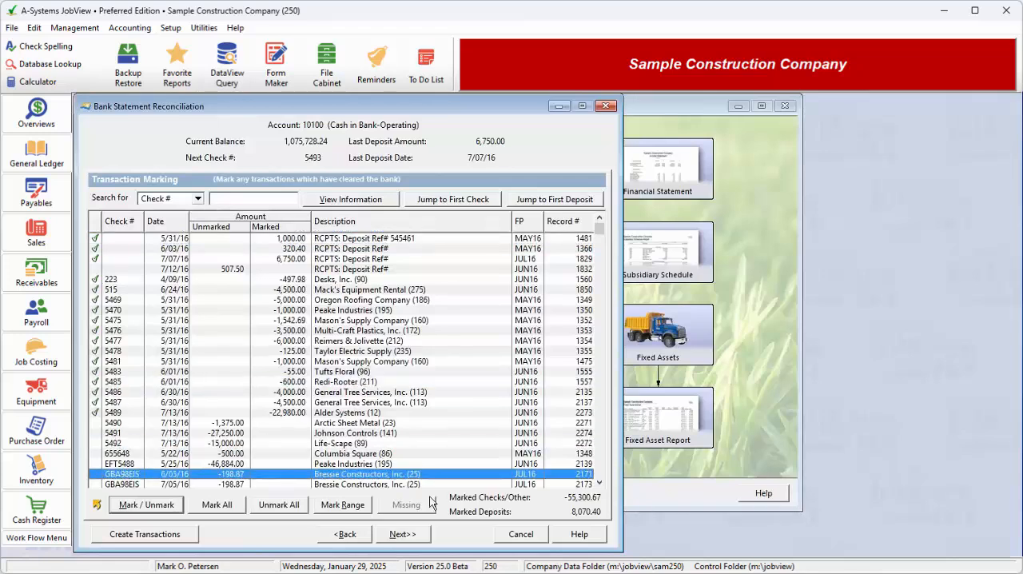
pyautogui.click(600, 482)
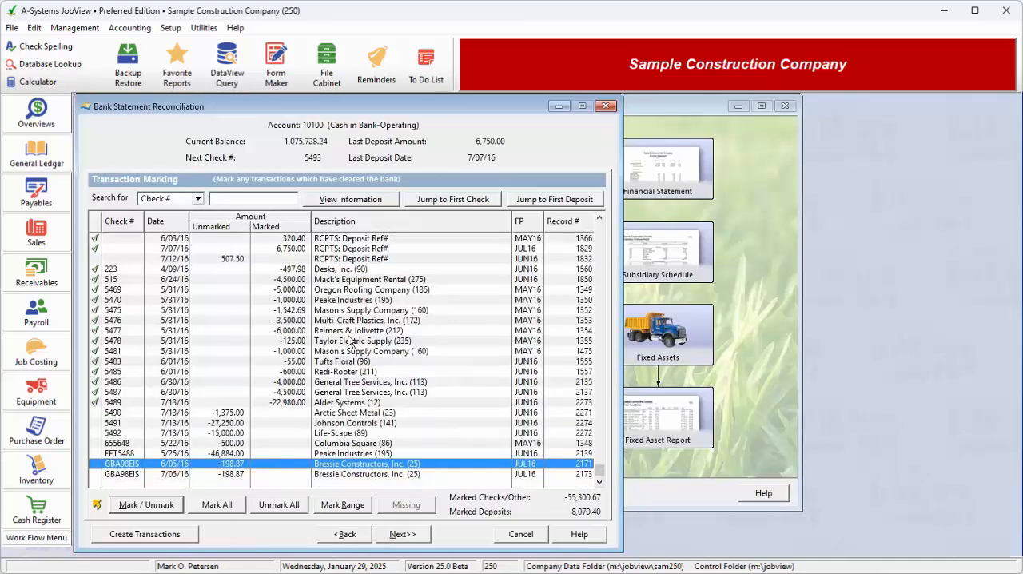
pyautogui.click(600, 218)
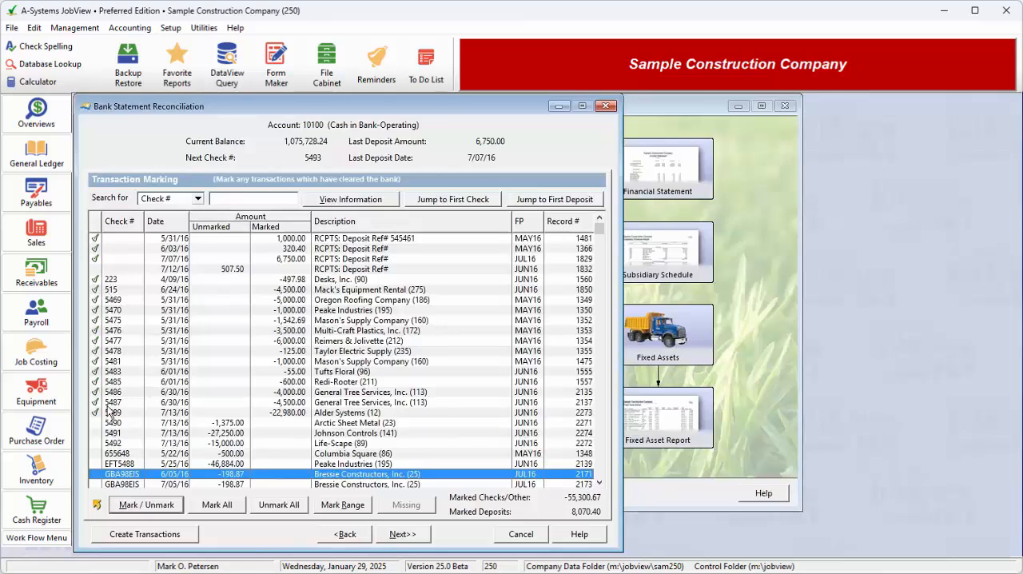
# Mark the 6/05/16 Bressie Constructors transaction as cleared, and unmark it again.
pyautogui.click(122, 508)
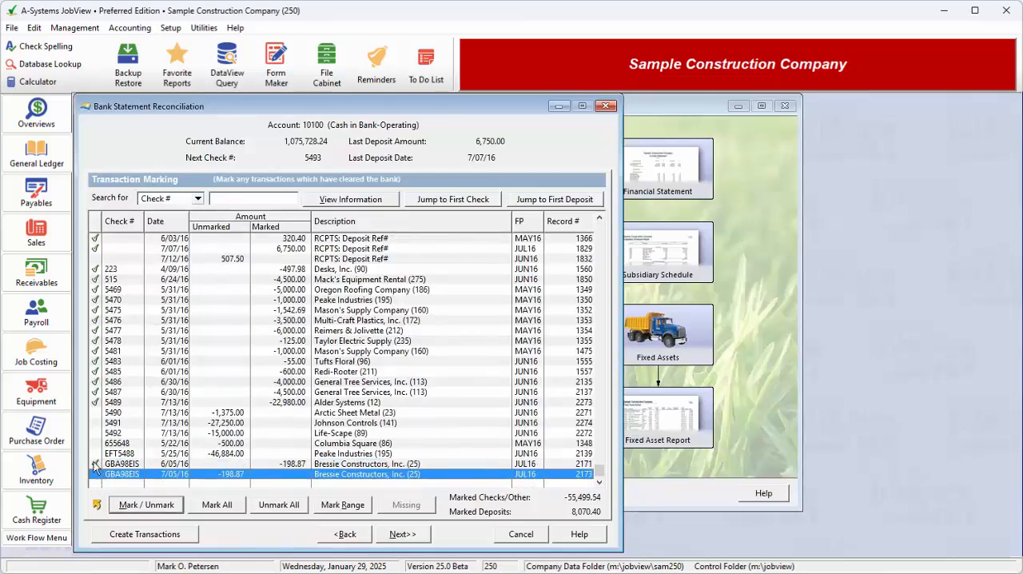
pyautogui.click(107, 465)
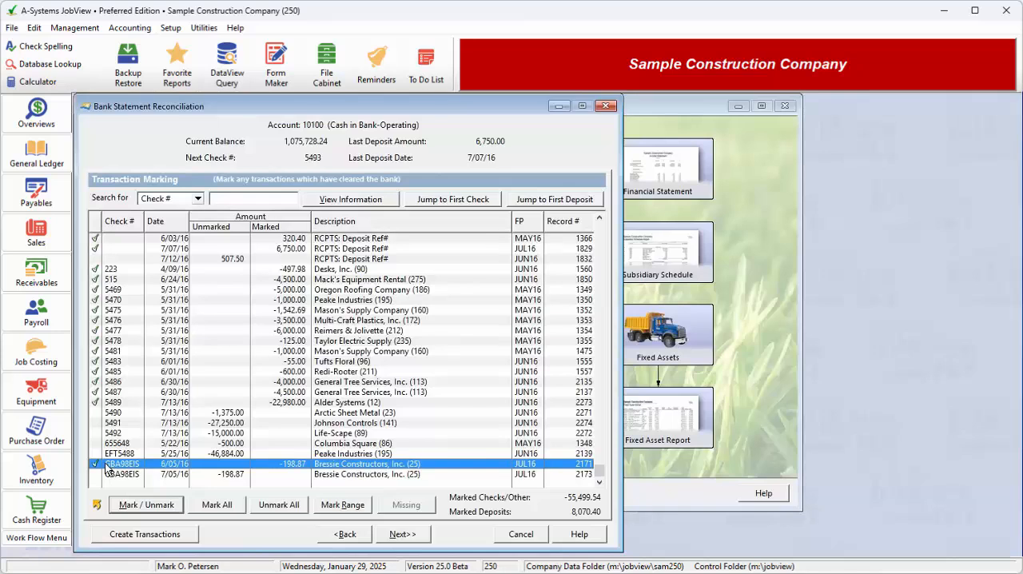
pyautogui.click(97, 465)
# Mark every transaction from check 5491 down to the 7/05/16 Bressie Constructors payment as cleared.
pyautogui.click(94, 423)
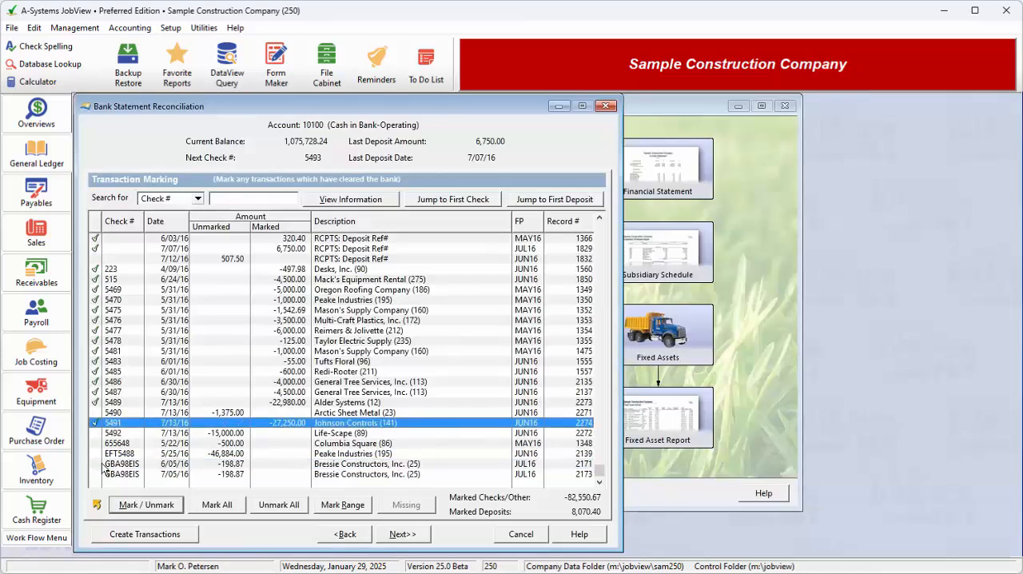
pyautogui.click(168, 433)
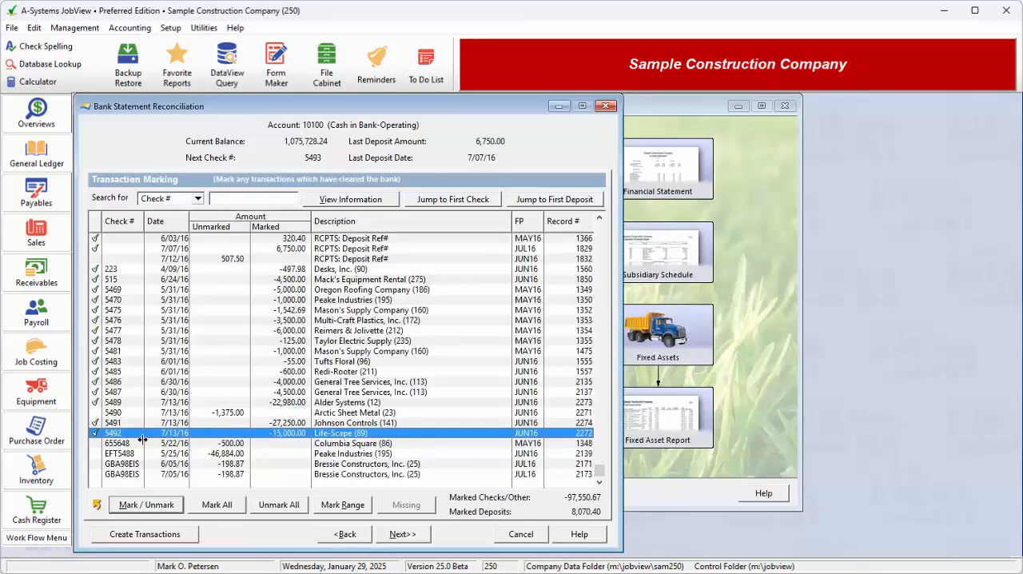
pyautogui.click(163, 442)
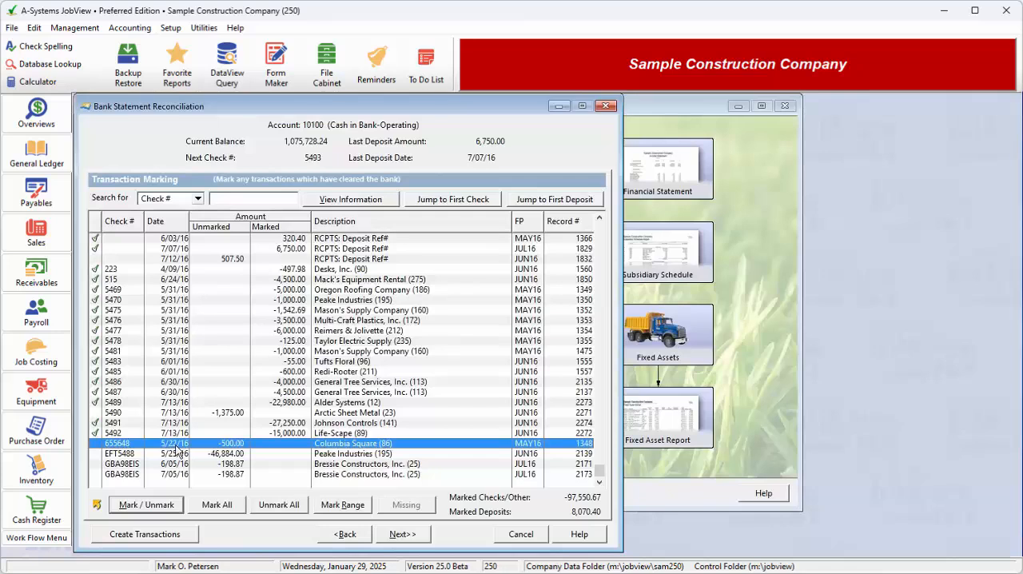
pyautogui.click(178, 448)
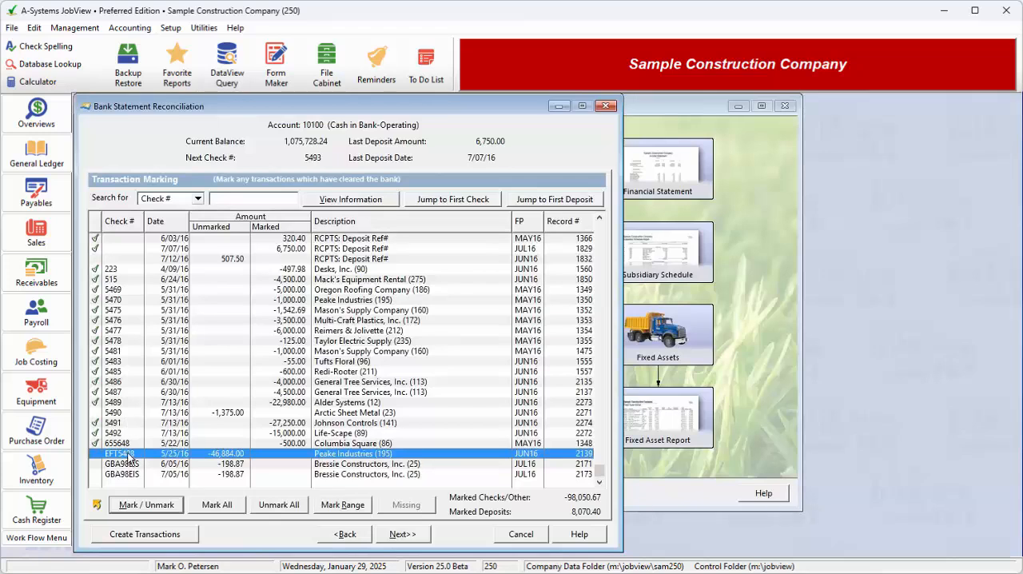
pyautogui.press('space')
pyautogui.press('space')
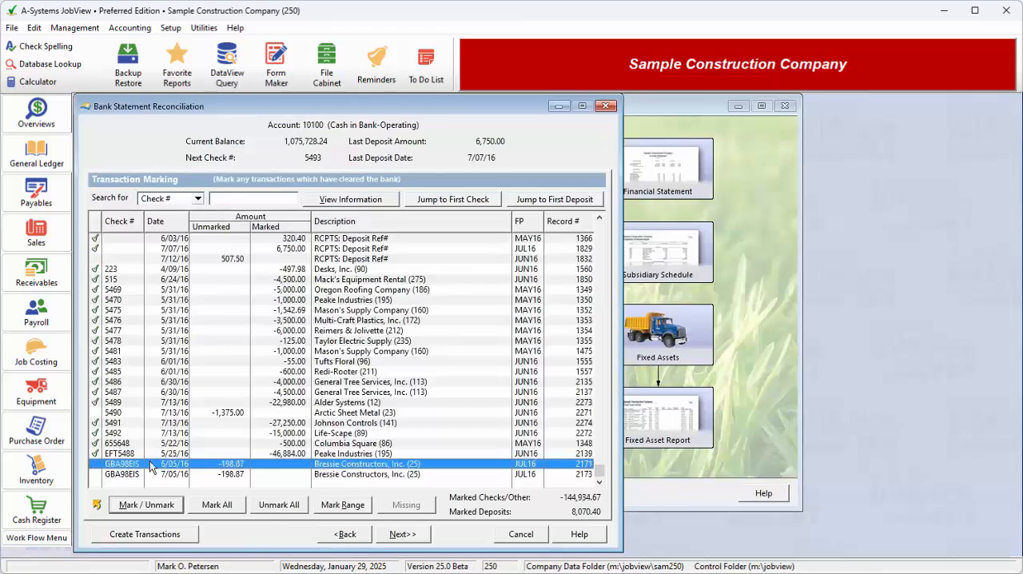
pyautogui.press('space')
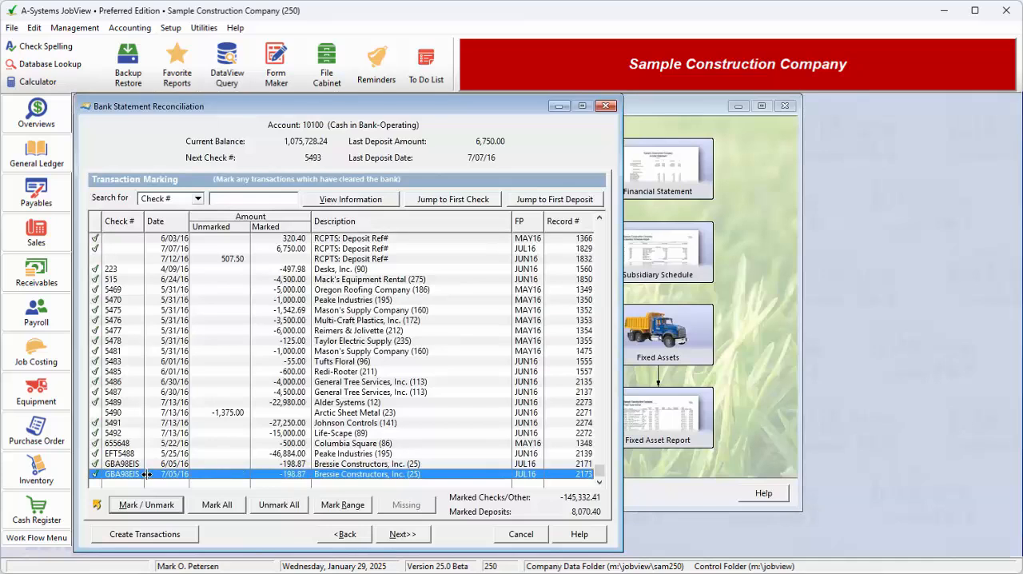
# Unmark every transaction from check 5491 down to the 7/05/16 Bressie Constructors payment.
pyautogui.click(131, 424)
pyautogui.press('space')
pyautogui.press('space')
pyautogui.press('space')
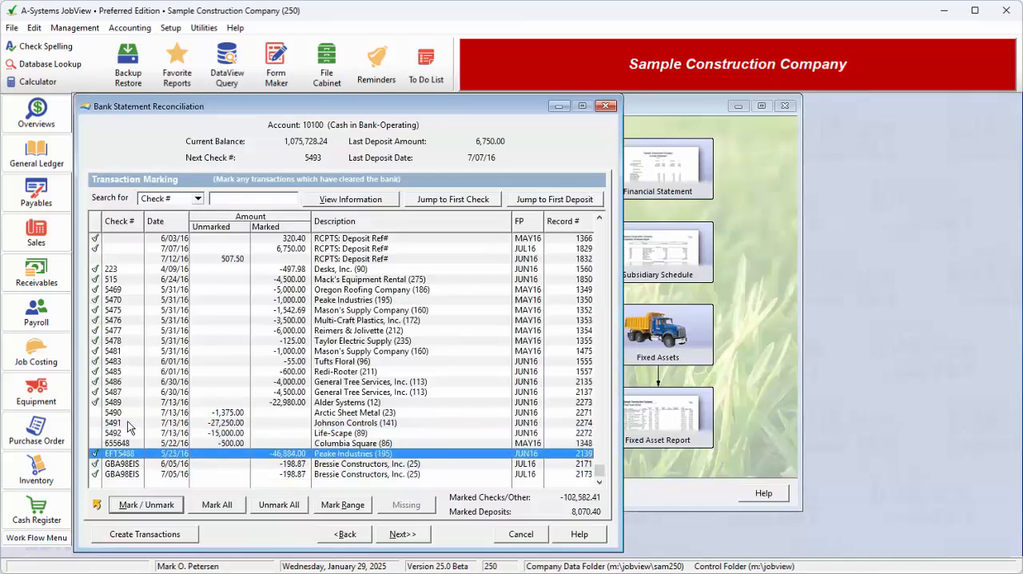
pyautogui.press('space')
pyautogui.press('space')
pyautogui.press('space')
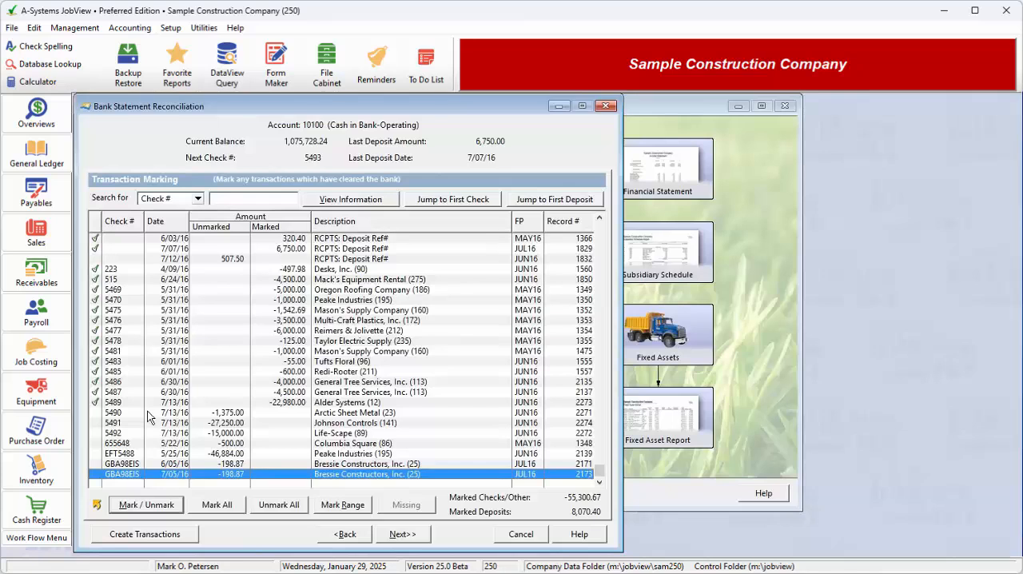
# Mark the range of check numbers from 5490 to 5492 as cleared.
pyautogui.click(340, 509)
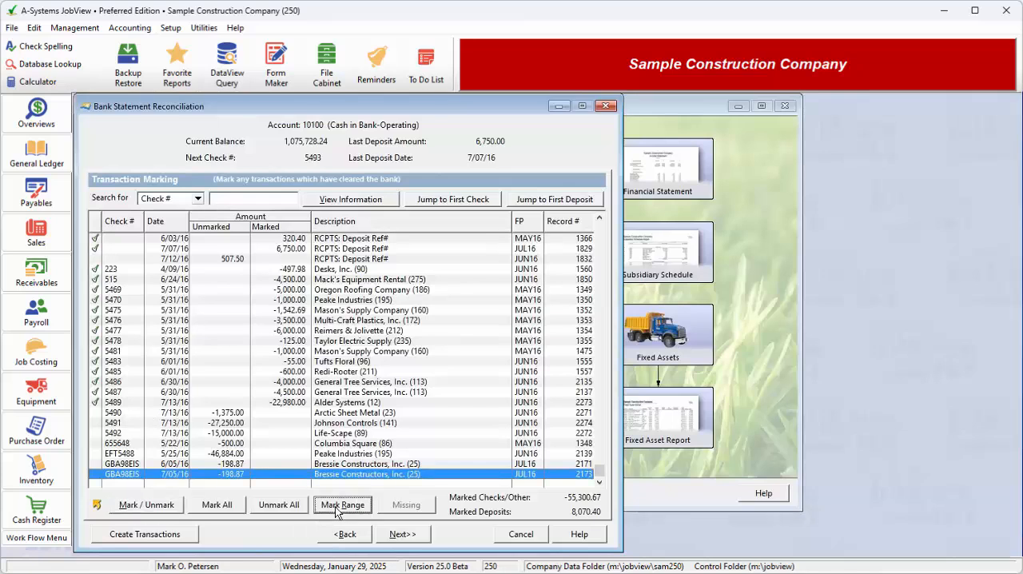
pyautogui.write('54')
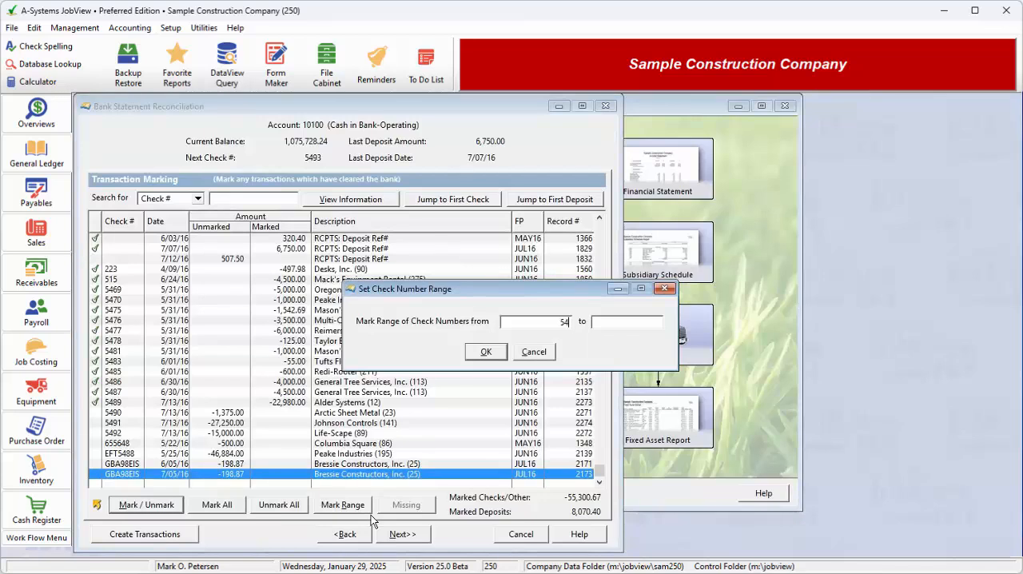
pyautogui.write('90')
pyautogui.write('5492')
pyautogui.press('Tab')
pyautogui.click(493, 350)
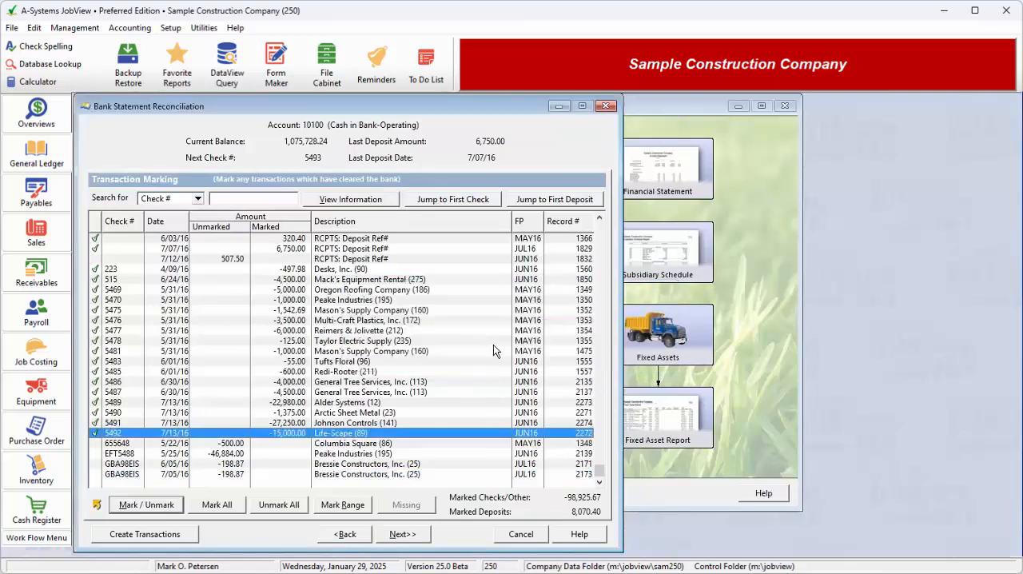
# Unmark checks 5490, 5491 and 5492, leaving check 5489 for Alder Systems marked as cleared.
pyautogui.click(95, 402)
pyautogui.click(95, 413)
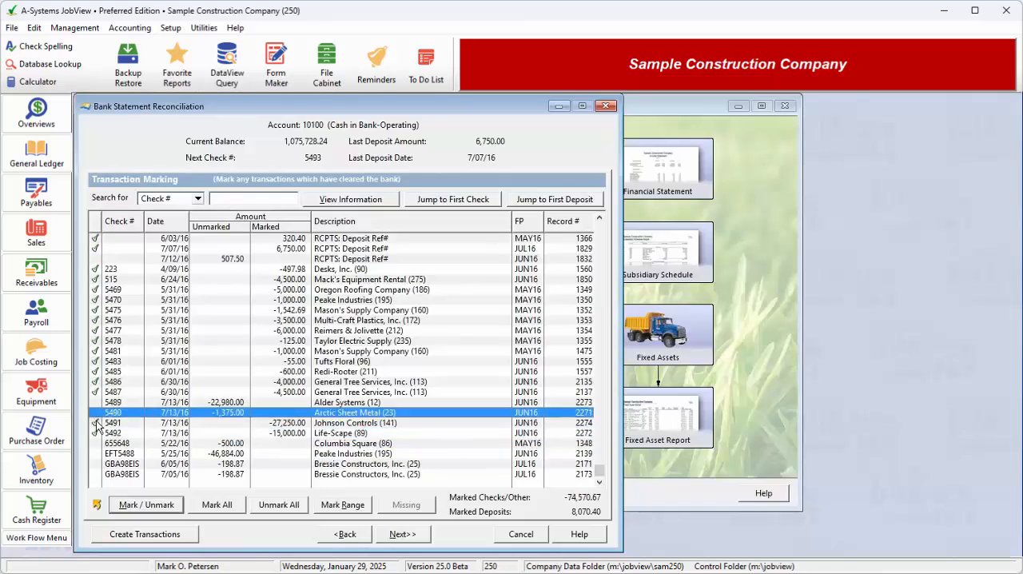
pyautogui.click(96, 422)
pyautogui.click(97, 432)
pyautogui.click(101, 402)
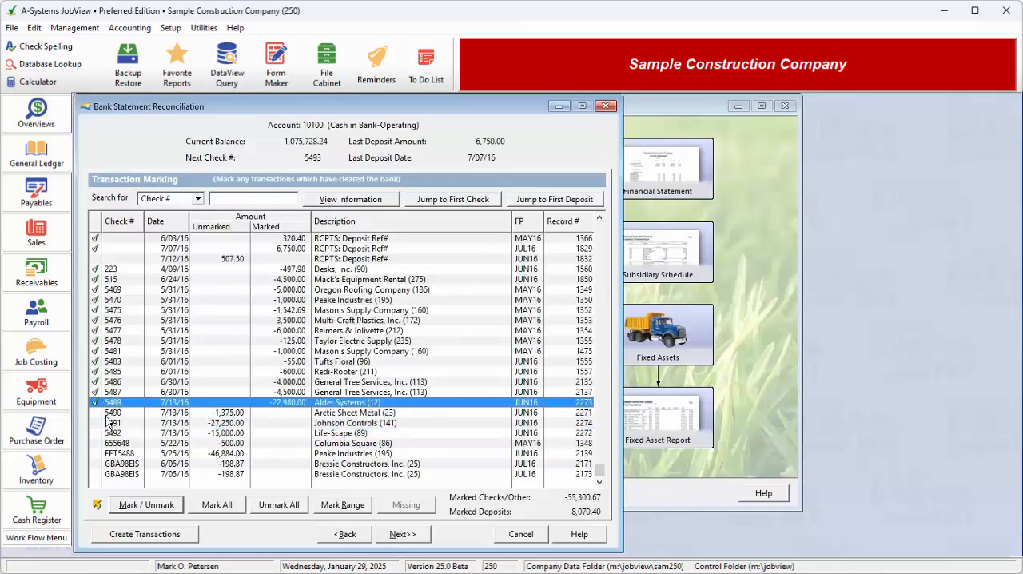
# Mark the transactions from check 5490 through EFT5488 as cleared, and unmark each of them again.
pyautogui.keyDown('shift'); pyautogui.click(128, 453); pyautogui.keyUp('shift')
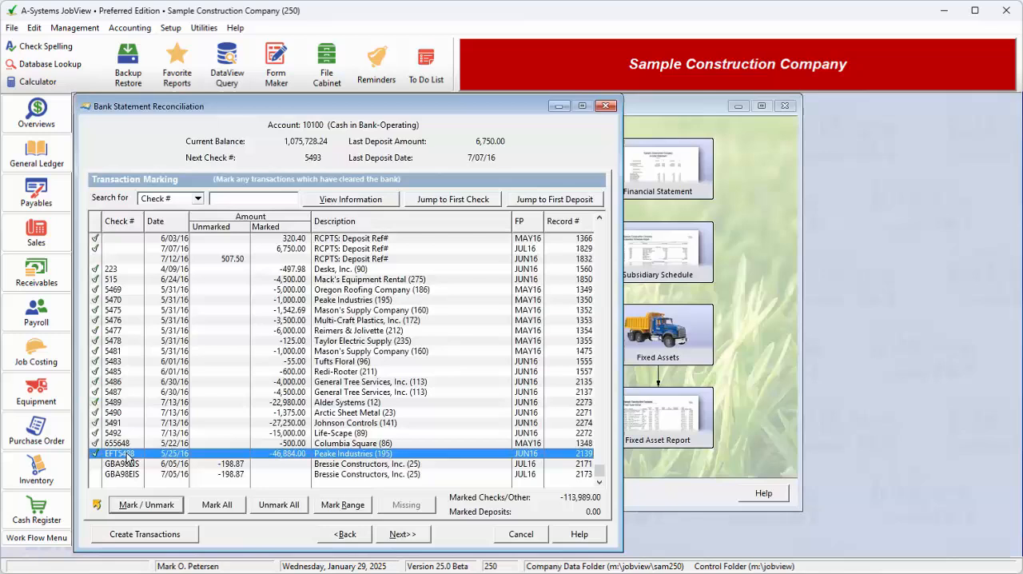
pyautogui.click(96, 412)
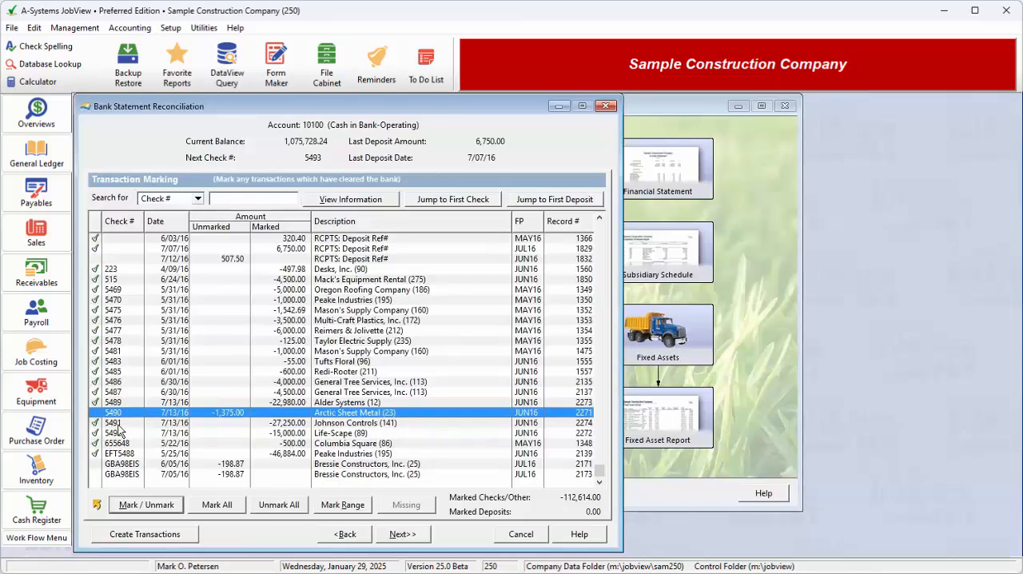
pyautogui.click(95, 423)
pyautogui.click(120, 432)
pyautogui.press('Return')
pyautogui.press('Return')
pyautogui.press('Return')
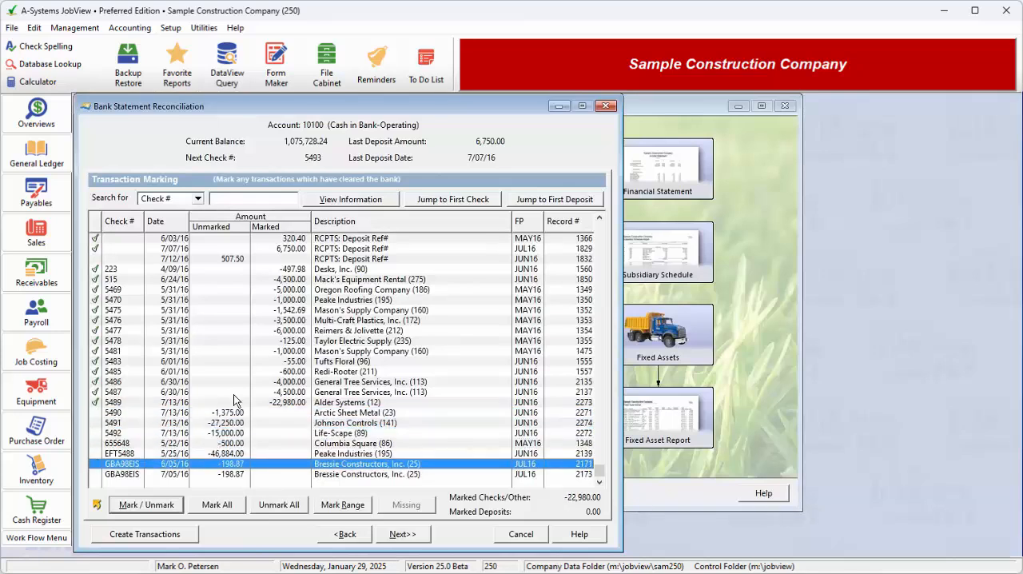
# Search the transaction list by description for ALDER.
pyautogui.click(199, 201)
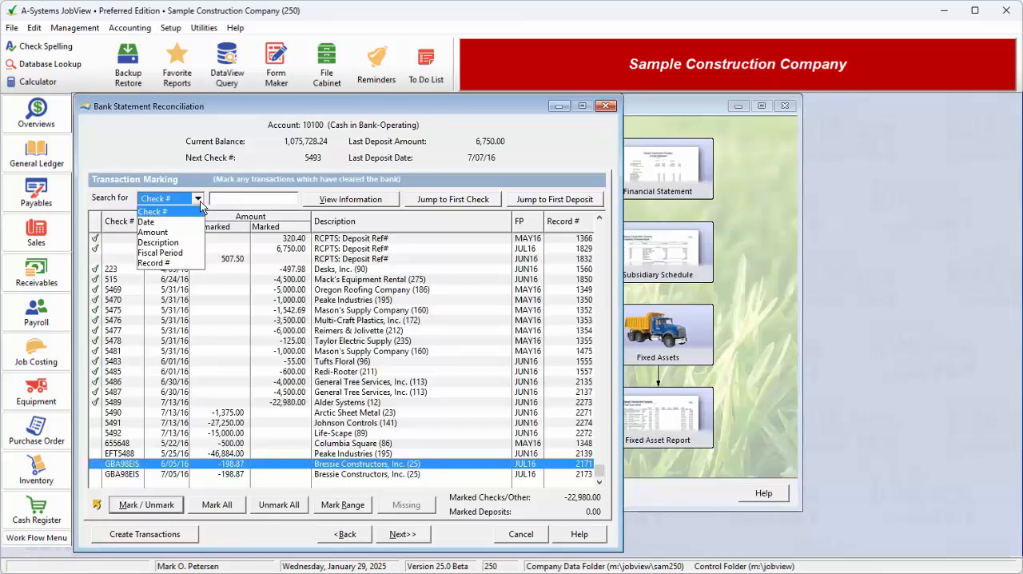
pyautogui.click(189, 243)
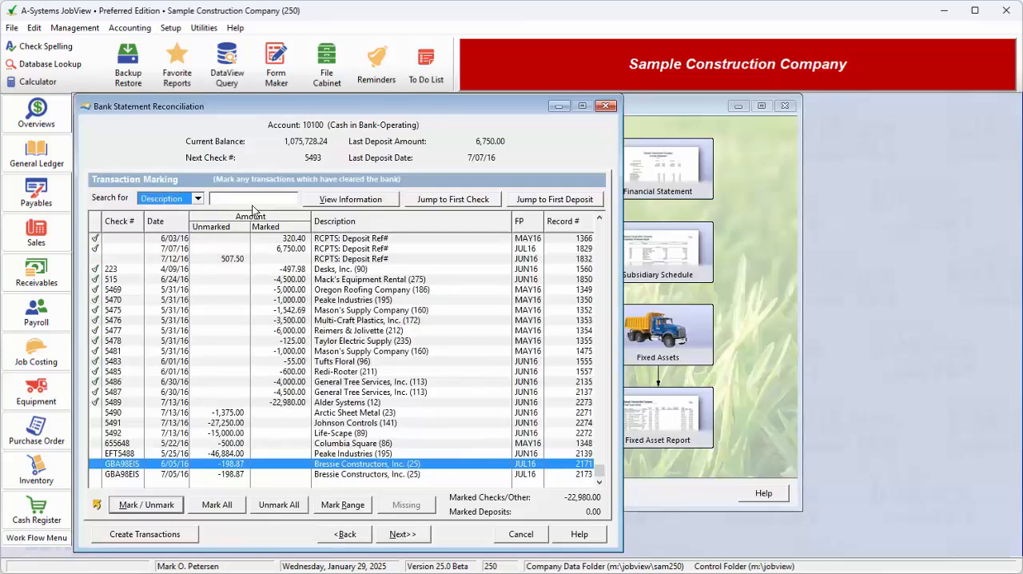
pyautogui.click(254, 201)
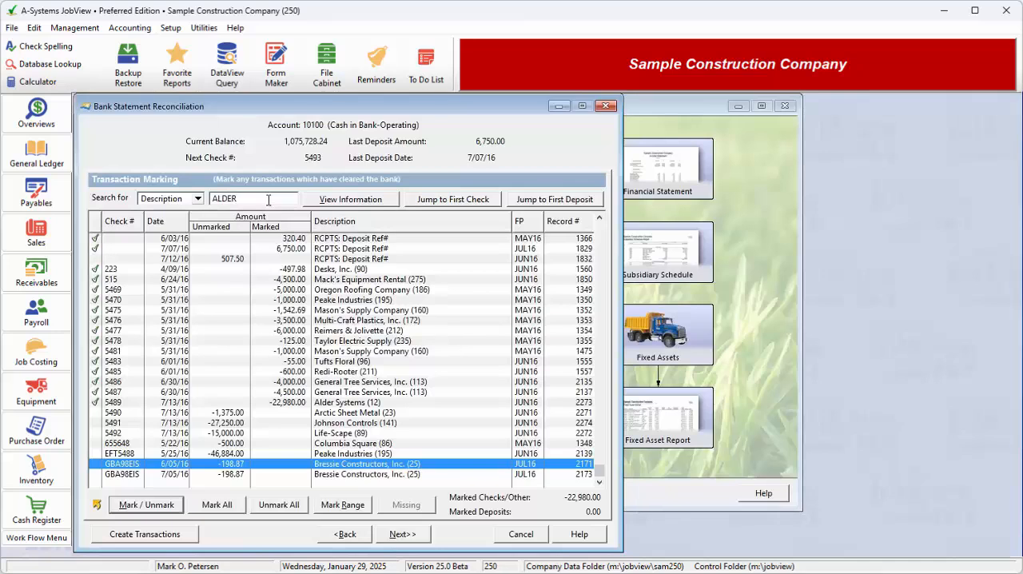
pyautogui.press('Return')
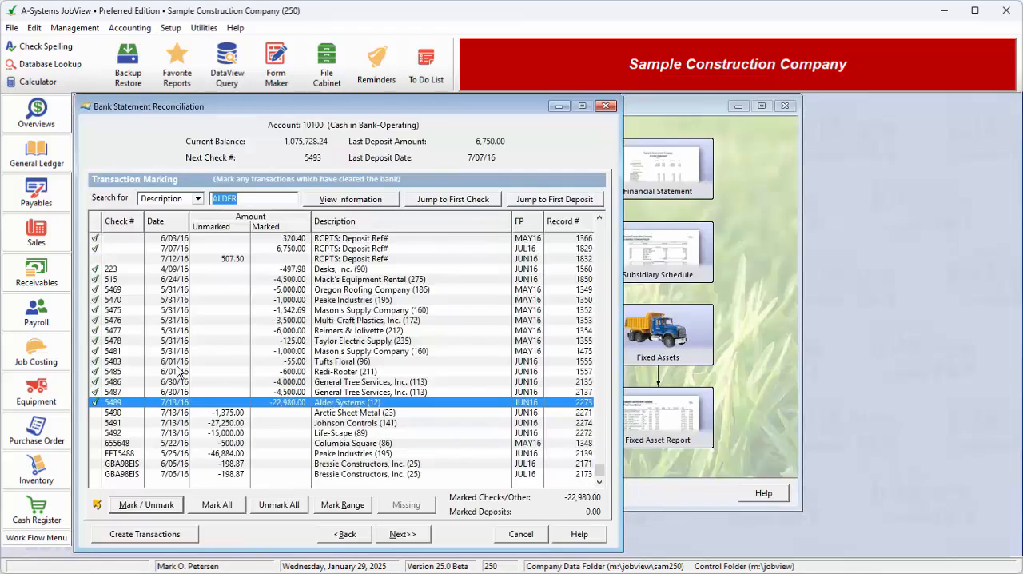
# Search the transaction list by date for 5/31/16.
pyautogui.click(197, 199)
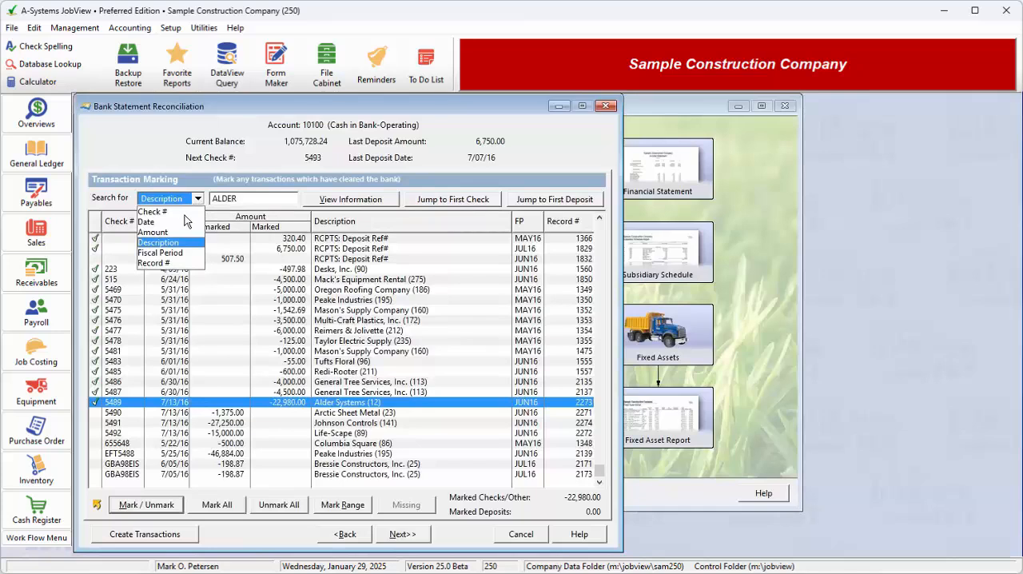
pyautogui.click(173, 215)
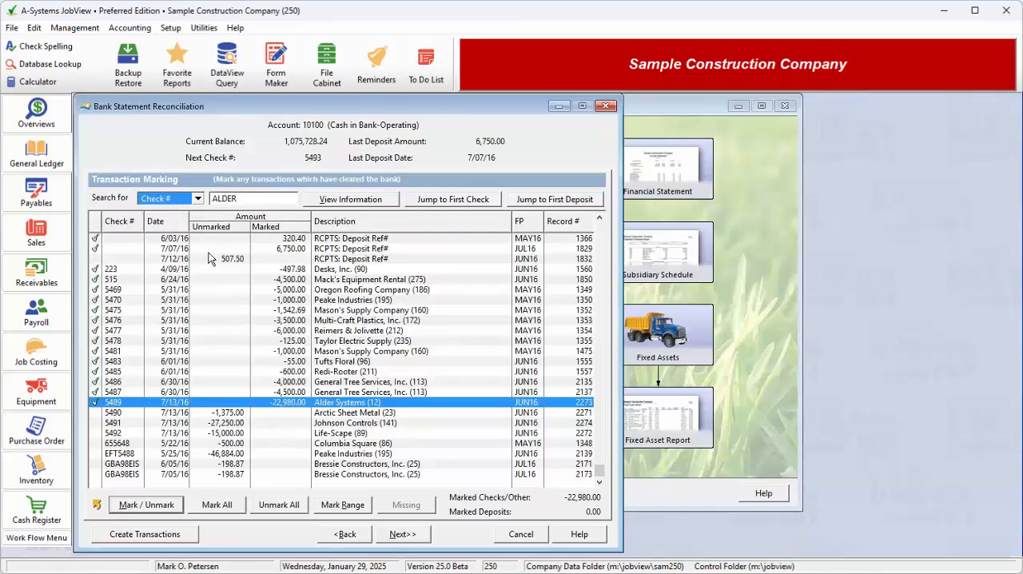
pyautogui.click(197, 199)
pyautogui.click(175, 223)
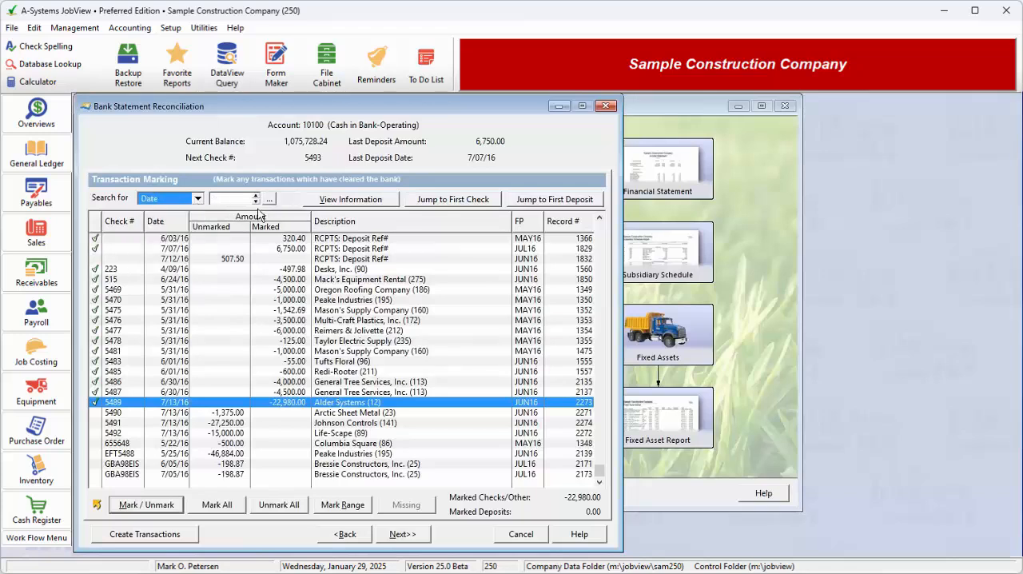
pyautogui.click(235, 199)
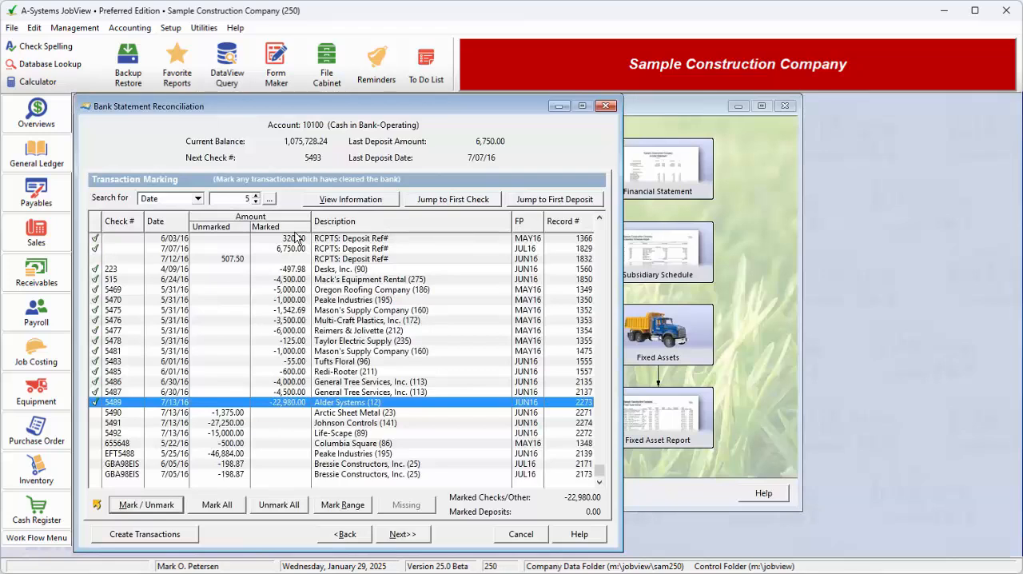
pyautogui.write('5/31/16')
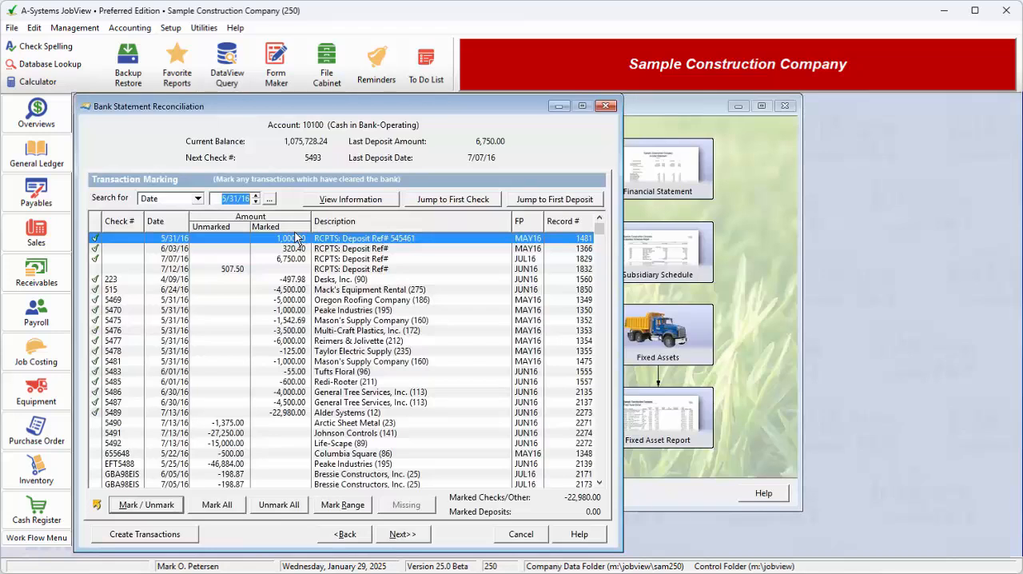
pyautogui.press('Return')
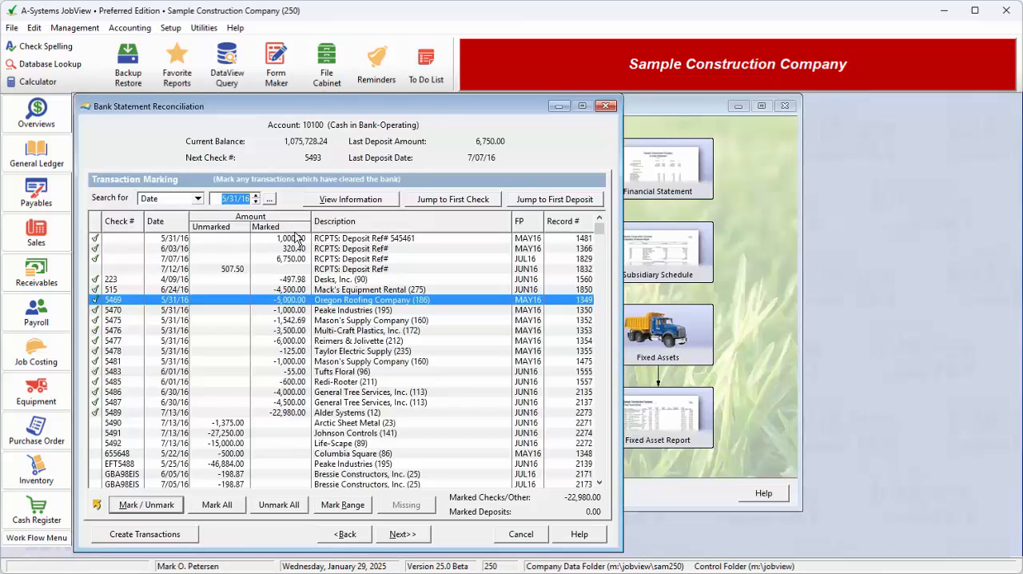
# Repeat the date search to go through the successive transactions dated 5/31/16.
pyautogui.press('Return')
pyautogui.press('Return')
pyautogui.press('Return')
pyautogui.press('Return')
pyautogui.press('Return')
pyautogui.press('Return')
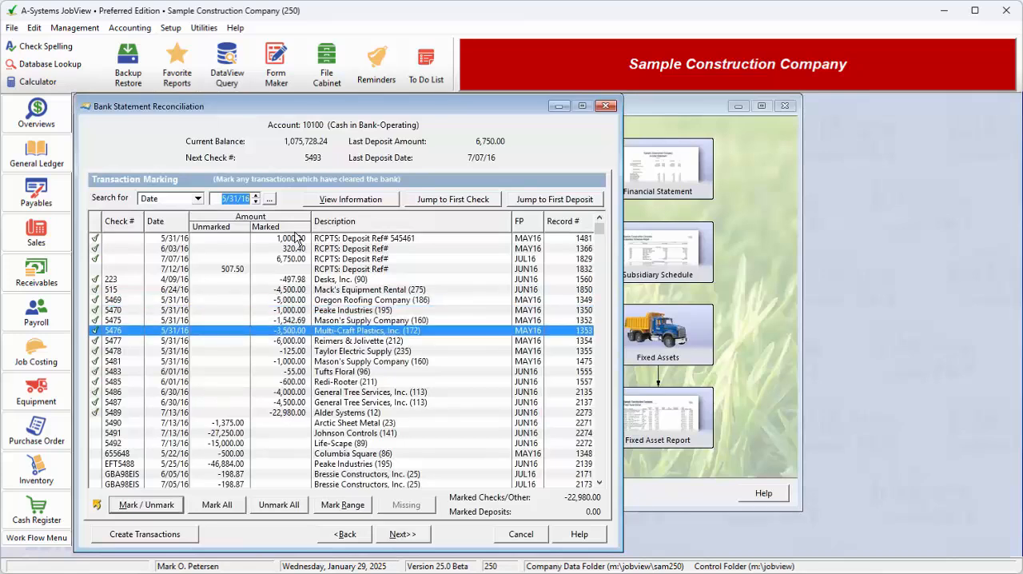
pyautogui.click(296, 237)
pyautogui.press('Return')
pyautogui.press('Return')
pyautogui.press('Return')
pyautogui.press('Return')
pyautogui.press('Return')
pyautogui.press('Return')
pyautogui.press('Return')
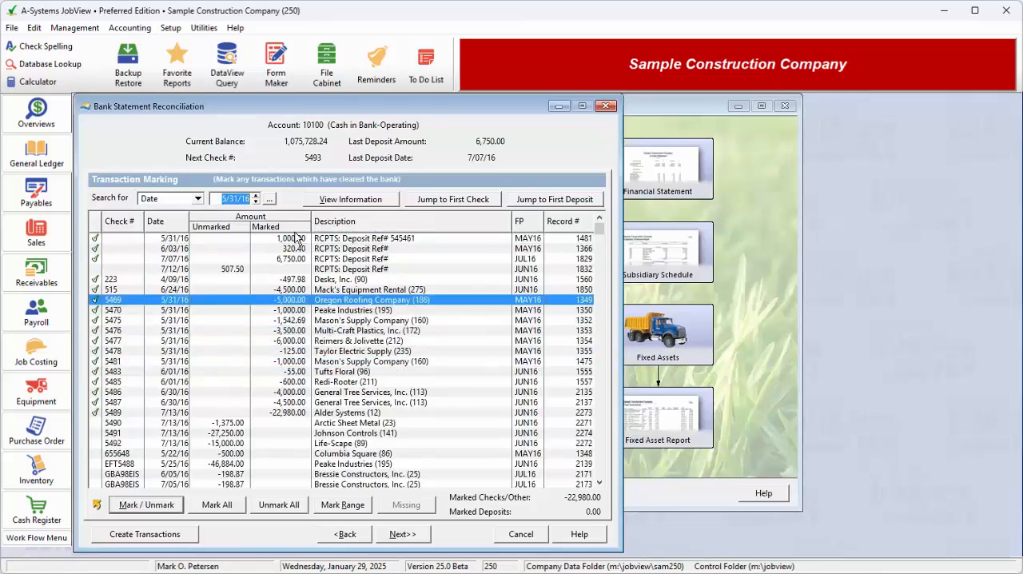
pyautogui.click(296, 237)
pyautogui.press('Return')
# Jump to the first check in the transaction list, and from there to the first deposit.
pyautogui.click(467, 204)
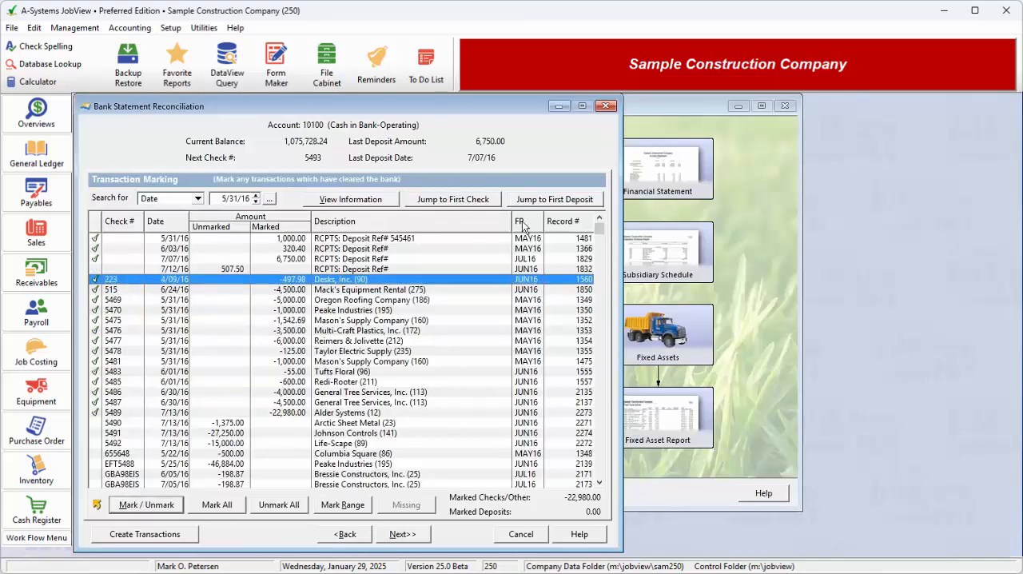
pyautogui.click(553, 201)
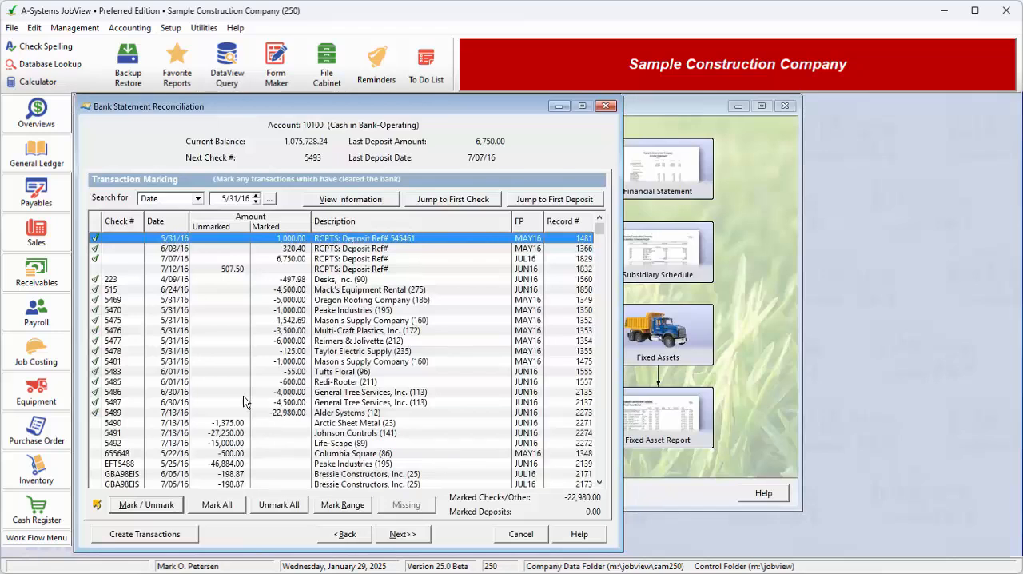
# View the transaction detail of check 5483 to Tufts Floral and close it.
pyautogui.click(203, 372)
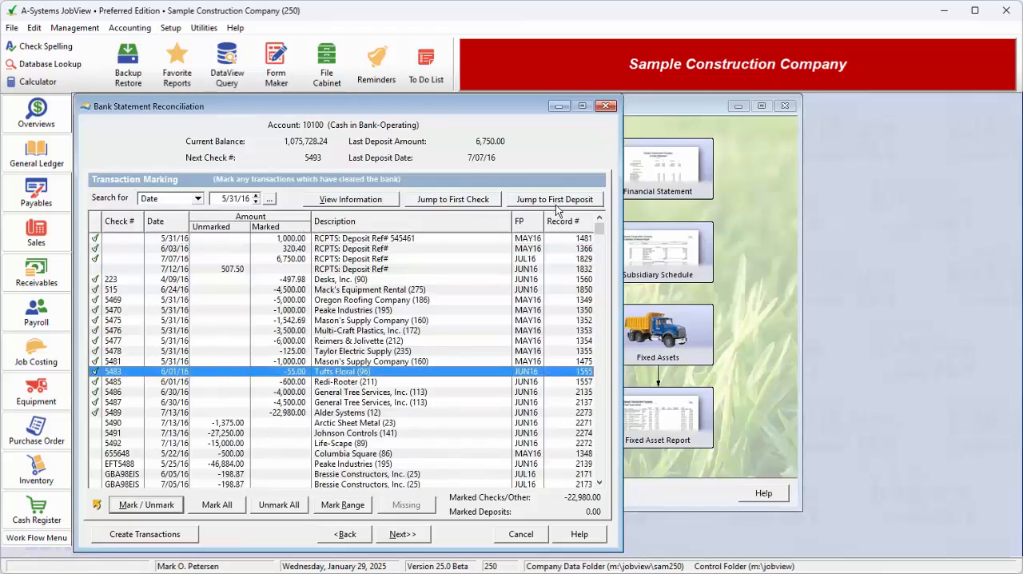
pyautogui.click(360, 198)
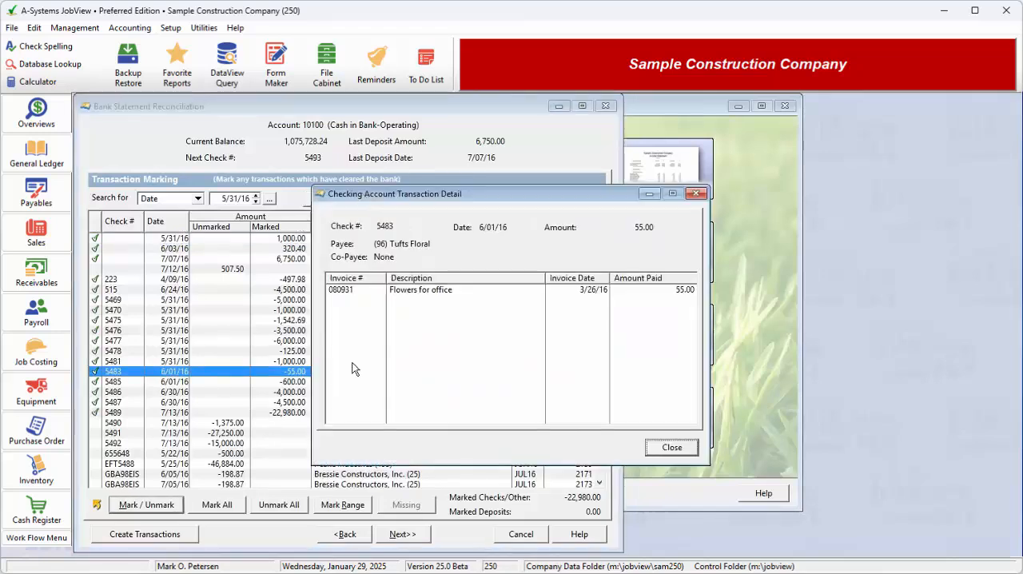
pyautogui.click(675, 446)
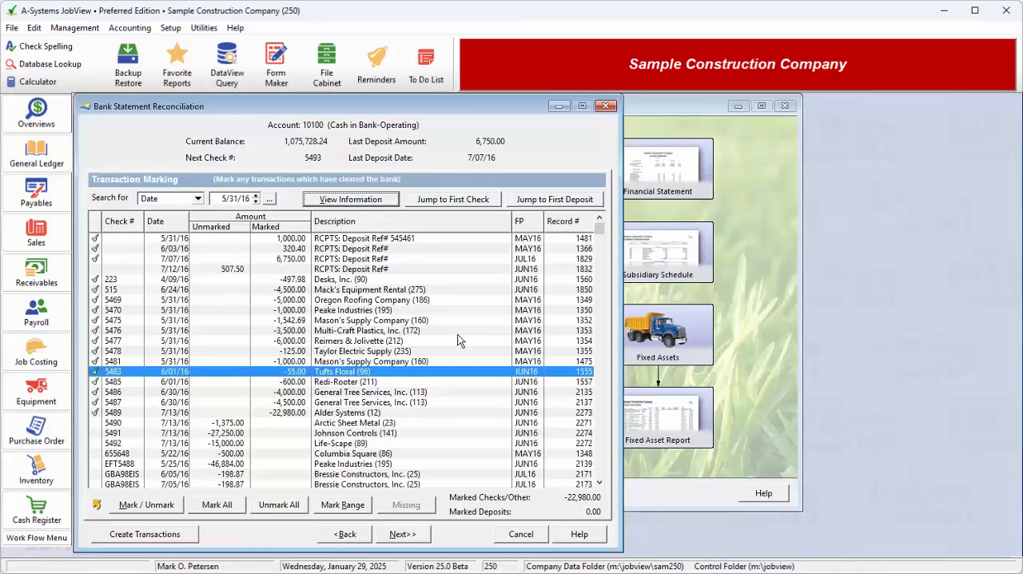
# Toggle the cleared mark of the 5/31/16 deposit off and back on.
pyautogui.click(93, 238)
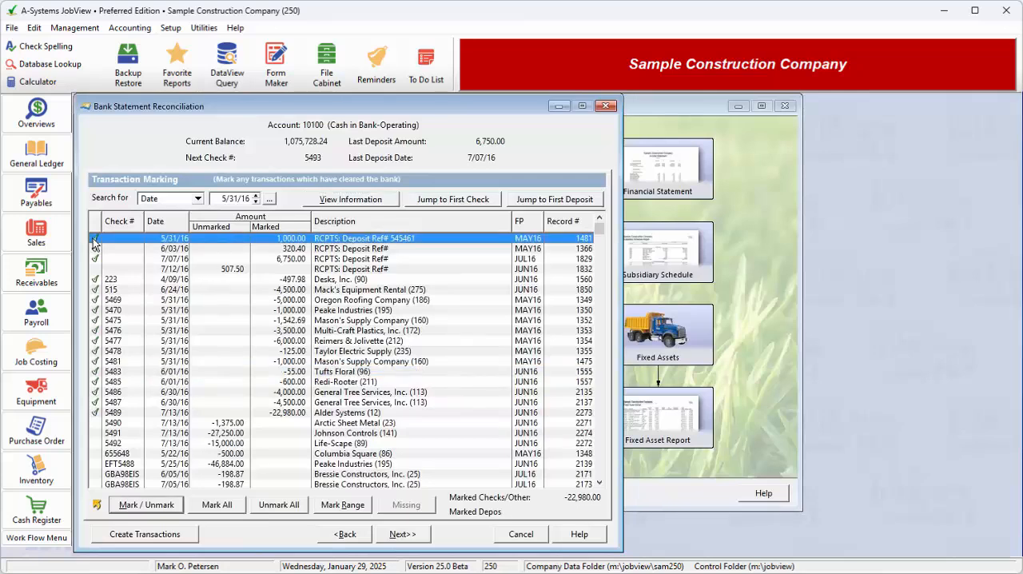
pyautogui.click(93, 239)
# Review the bank statement information against the transaction marking and continue to the Marked Transaction Analysis.
pyautogui.click(410, 534)
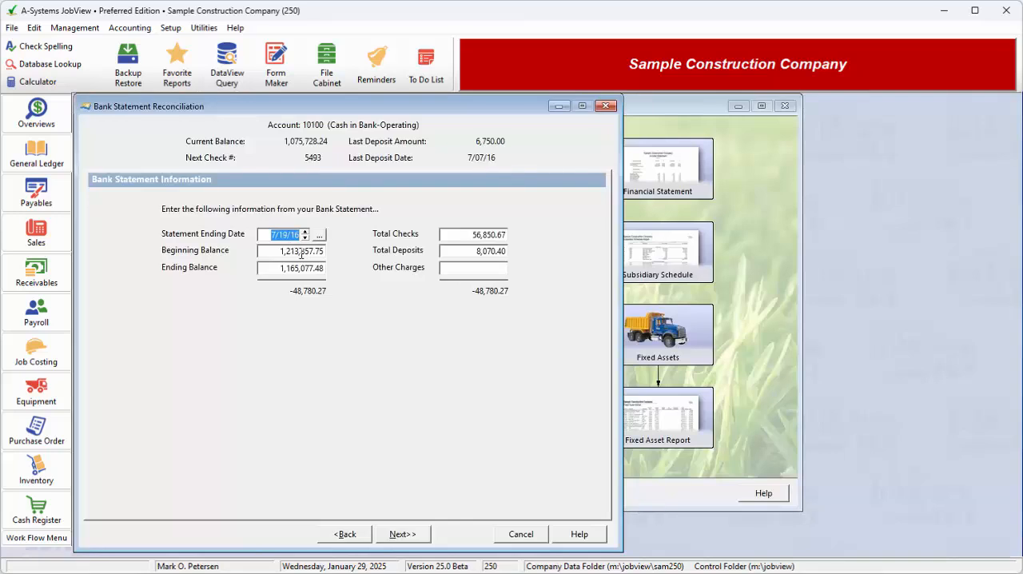
pyautogui.click(502, 271)
pyautogui.click(338, 536)
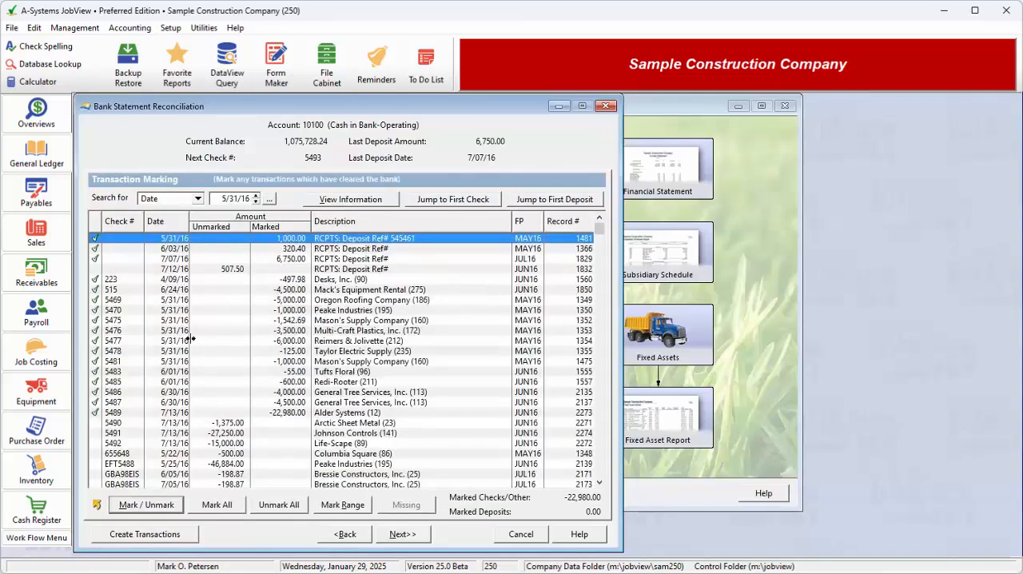
pyautogui.click(405, 535)
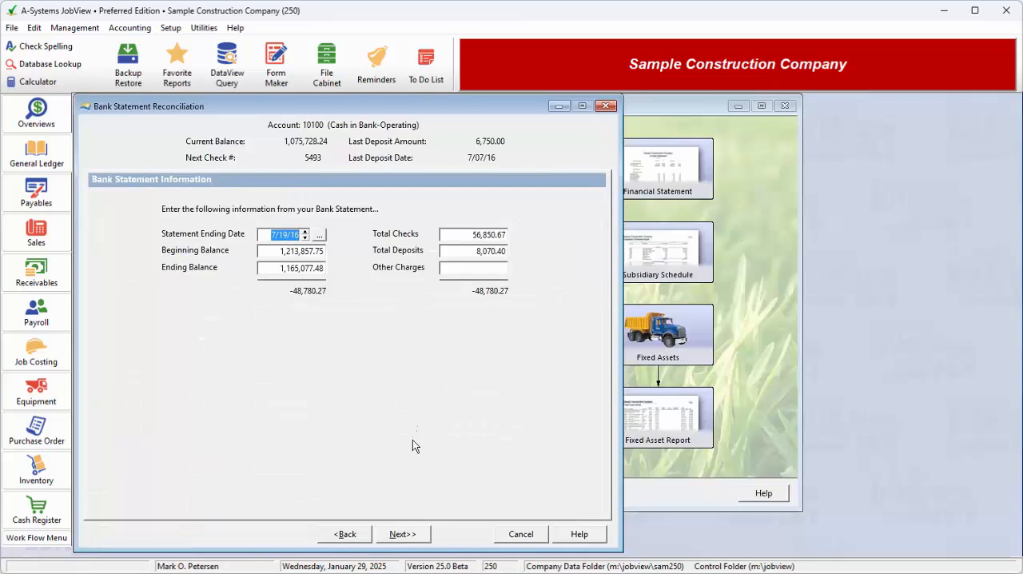
pyautogui.click(410, 535)
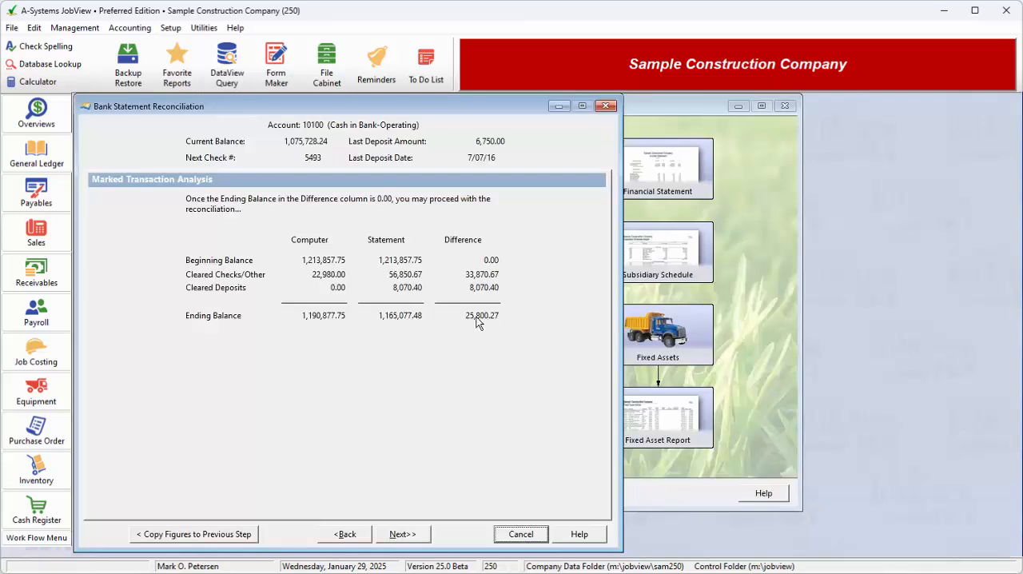
# Copy the computer's marked-transaction figures into the bank statement information and return to the analysis.
pyautogui.click(224, 537)
pyautogui.click(399, 536)
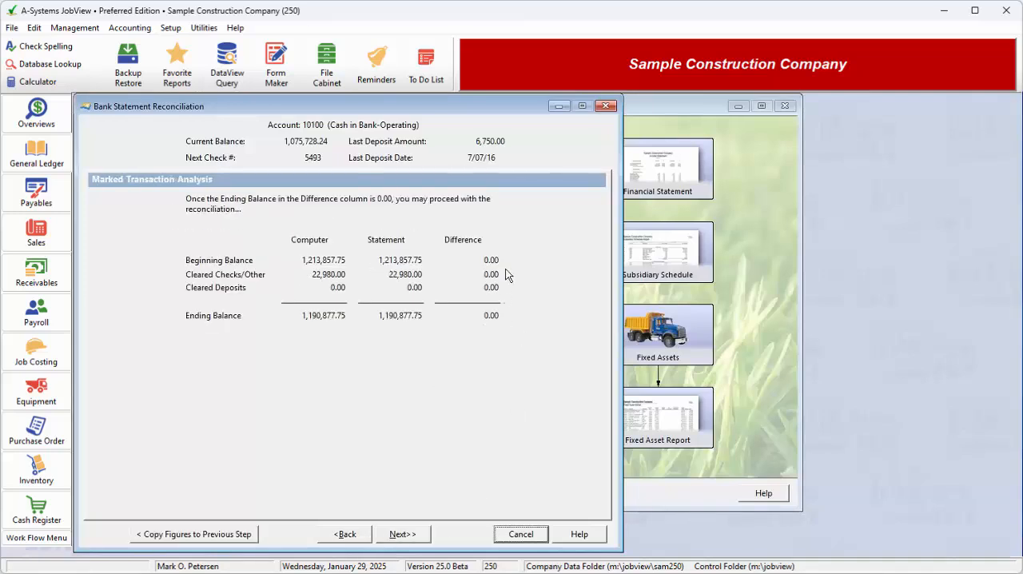
# Continue to the outstanding transactions and print the outstanding listing.
pyautogui.click(419, 535)
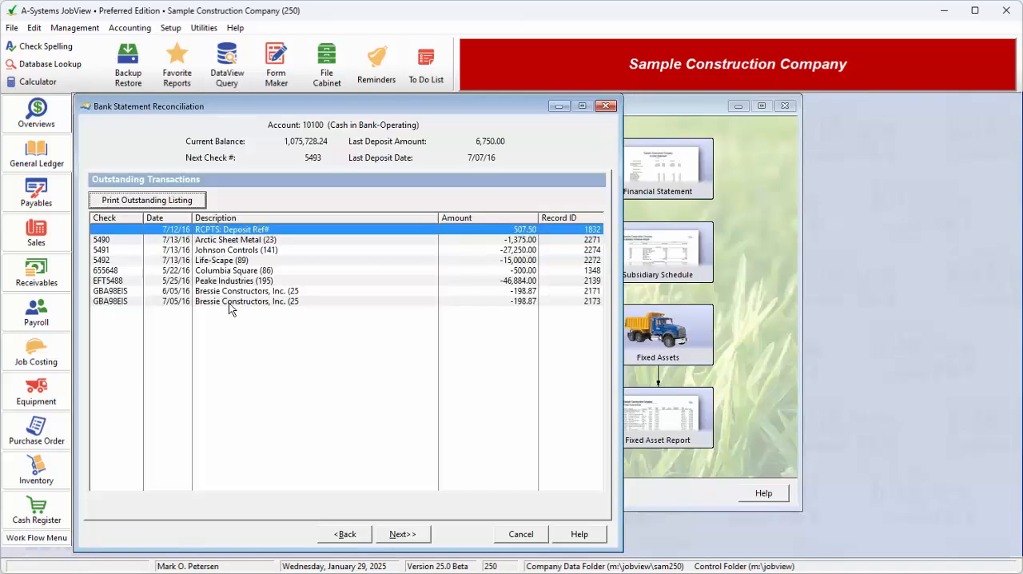
pyautogui.click(173, 202)
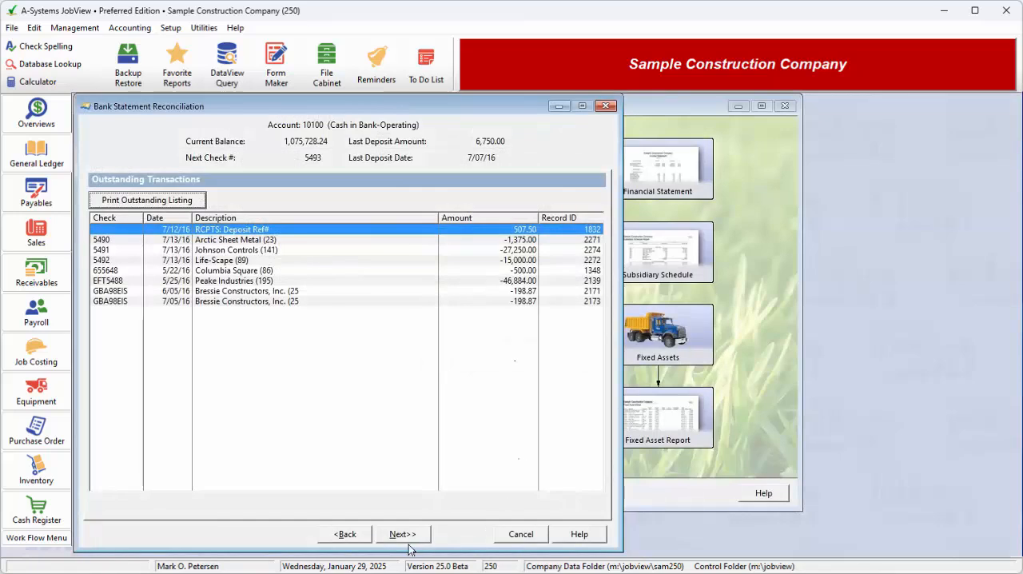
# Continue to the Outstanding Transaction Analysis and finish the bank reconciliation.
pyautogui.click(402, 534)
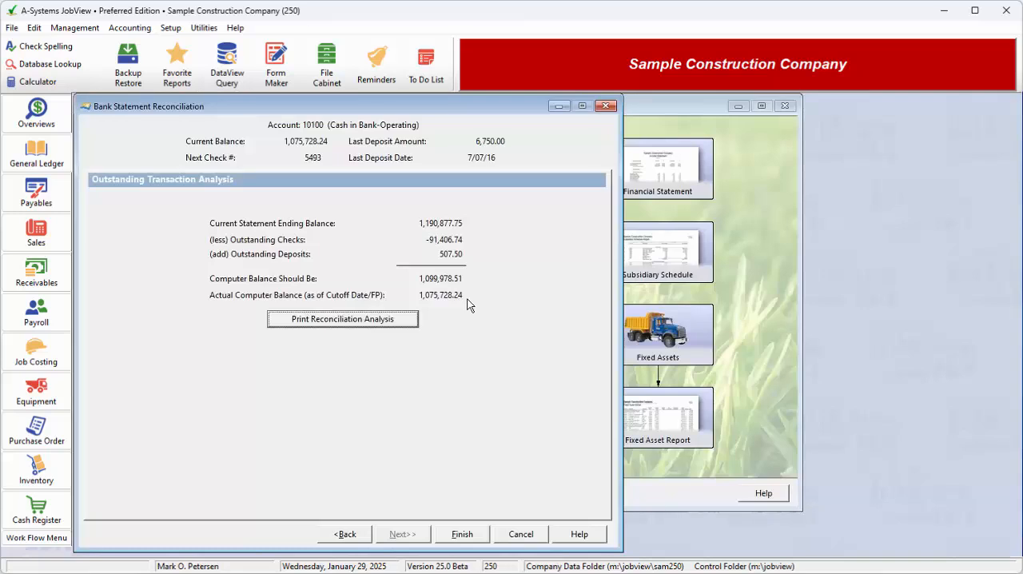
pyautogui.click(461, 534)
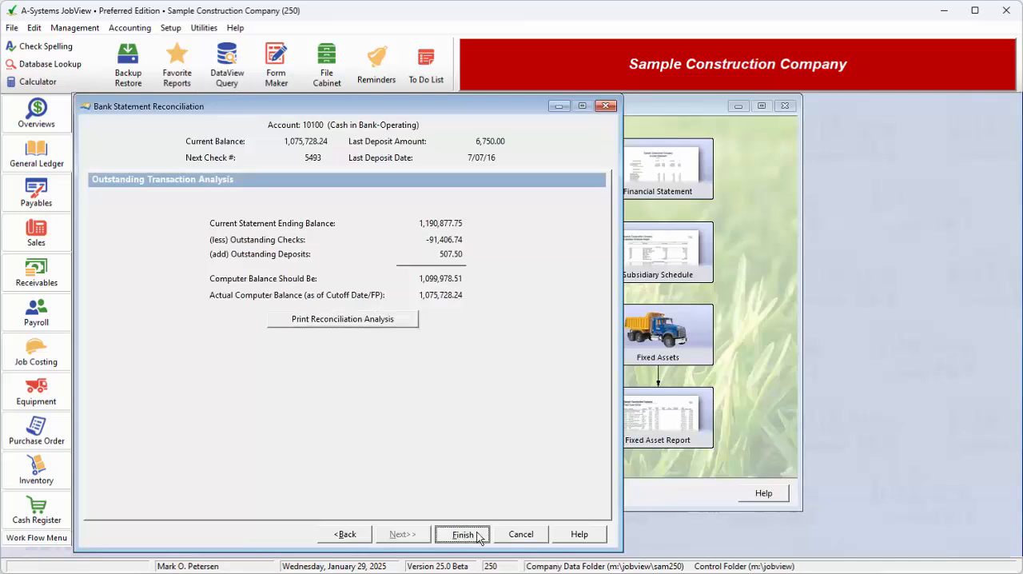